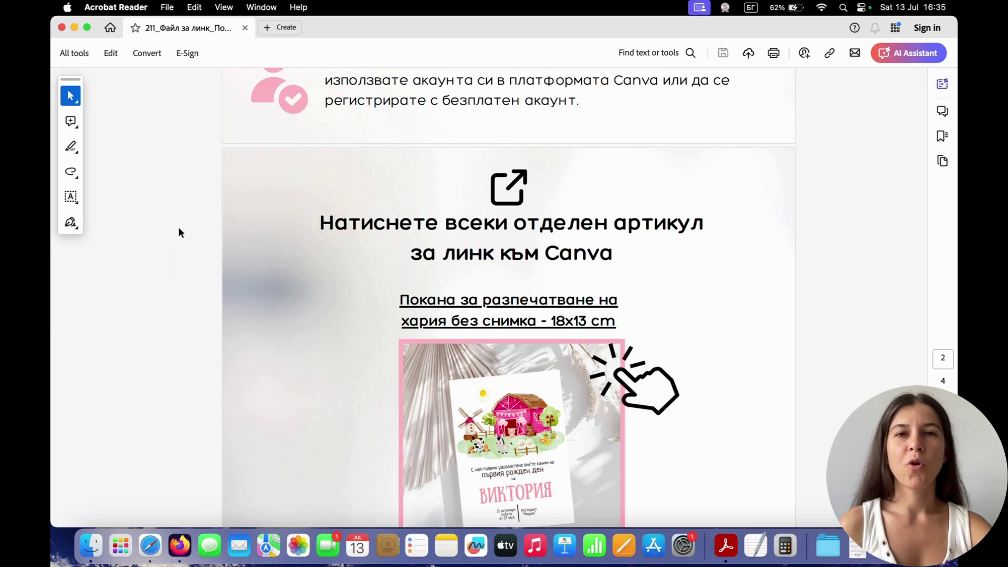
From the PDF, open the 18x13 cm no-photo paper invitation in Canva and start editing its template.
{"action": "scroll", "coordinate": [177, 231], "scroll_direction": "down", "scroll_amount": 5}
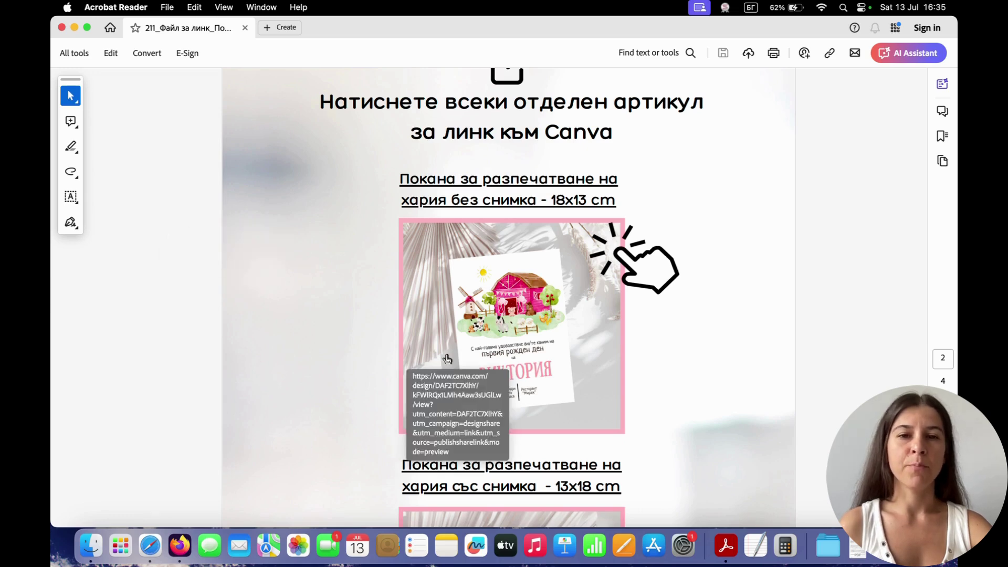
{"action": "left_click", "coordinate": [412, 362]}
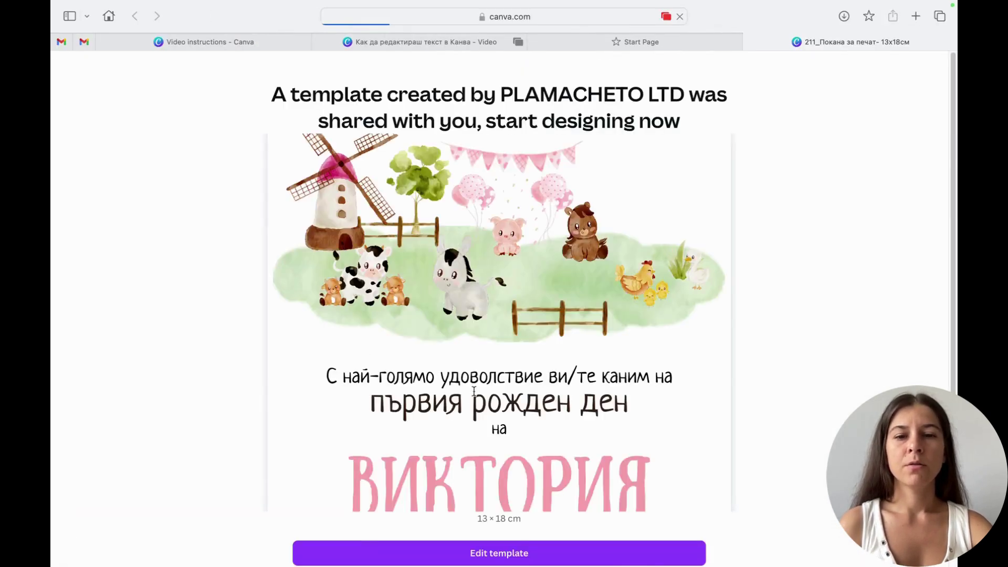
{"action": "scroll", "coordinate": [513, 444], "scroll_direction": "down", "scroll_amount": 3}
{"action": "left_click", "coordinate": [505, 463]}
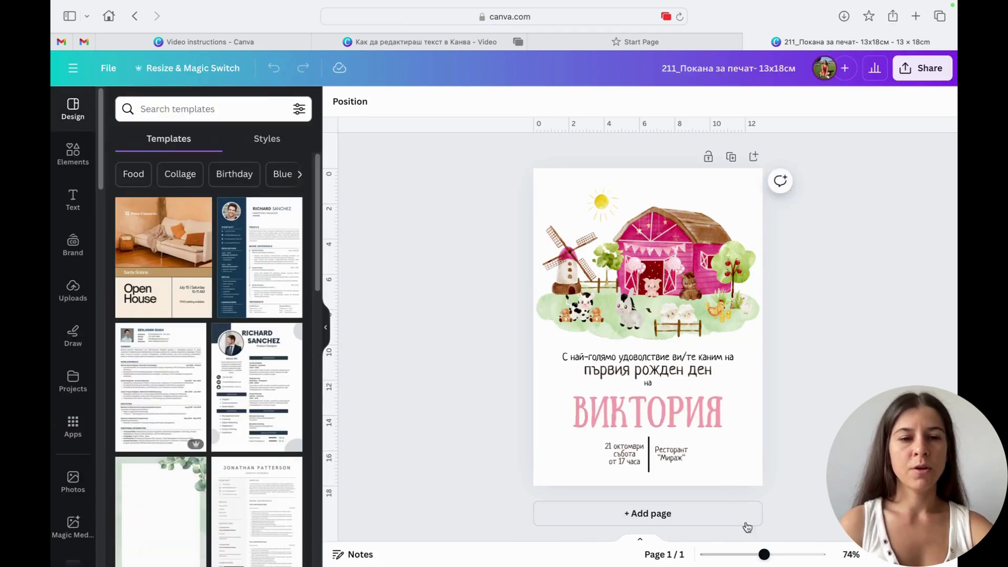
Examine the fonts available for the invitation's opening text line.
{"action": "scroll", "coordinate": [774, 435], "scroll_direction": "up", "scroll_amount": 5}
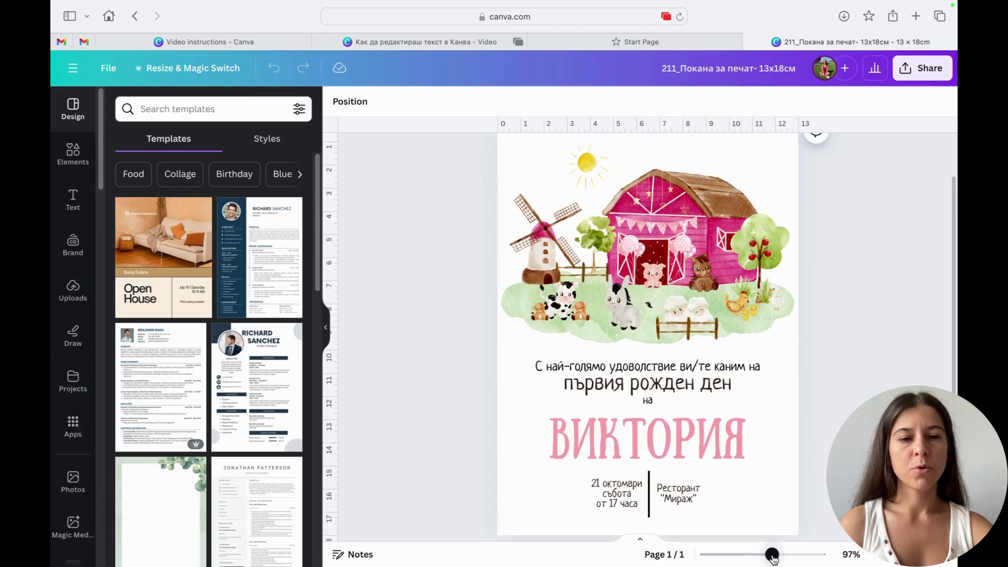
{"action": "scroll", "coordinate": [870, 389], "scroll_direction": "down", "scroll_amount": 3}
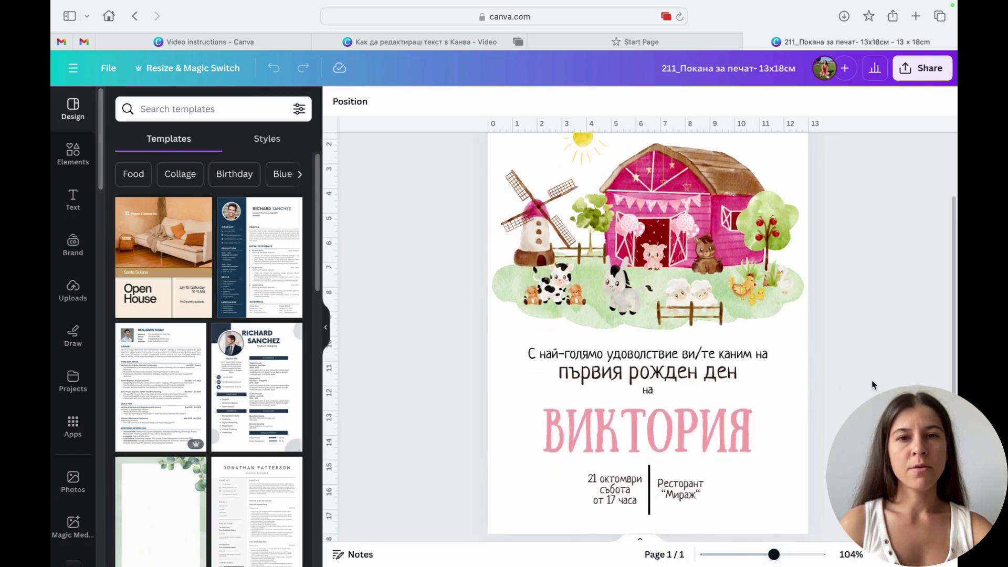
{"action": "scroll", "coordinate": [871, 381], "scroll_direction": "up", "scroll_amount": 2}
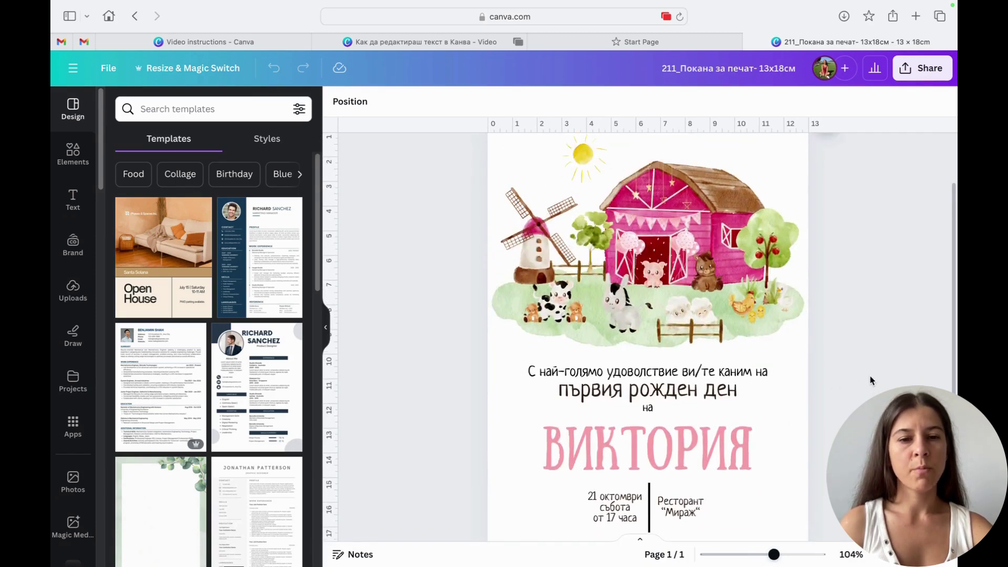
{"action": "scroll", "coordinate": [871, 380], "scroll_direction": "down", "scroll_amount": 1}
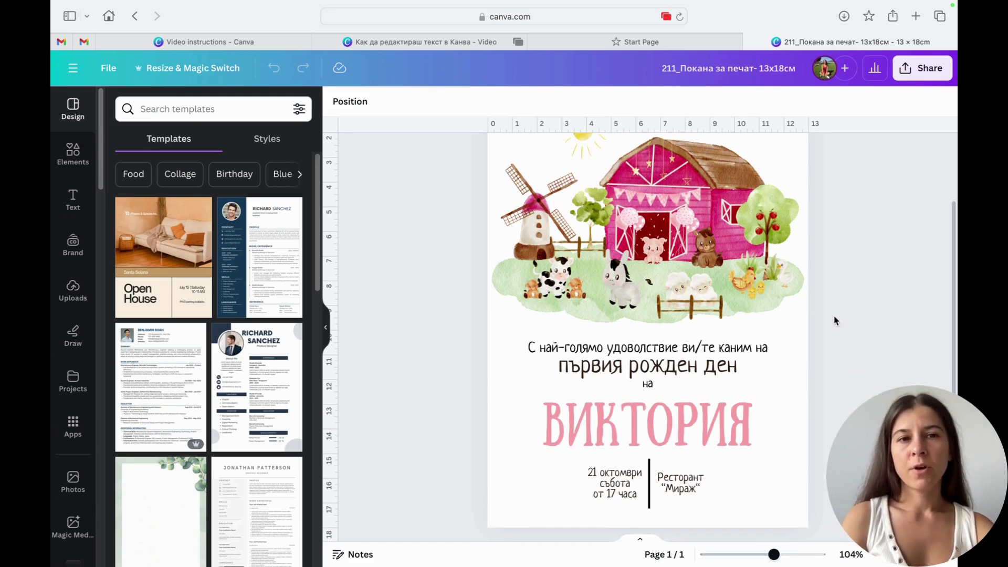
{"action": "left_click", "coordinate": [757, 347]}
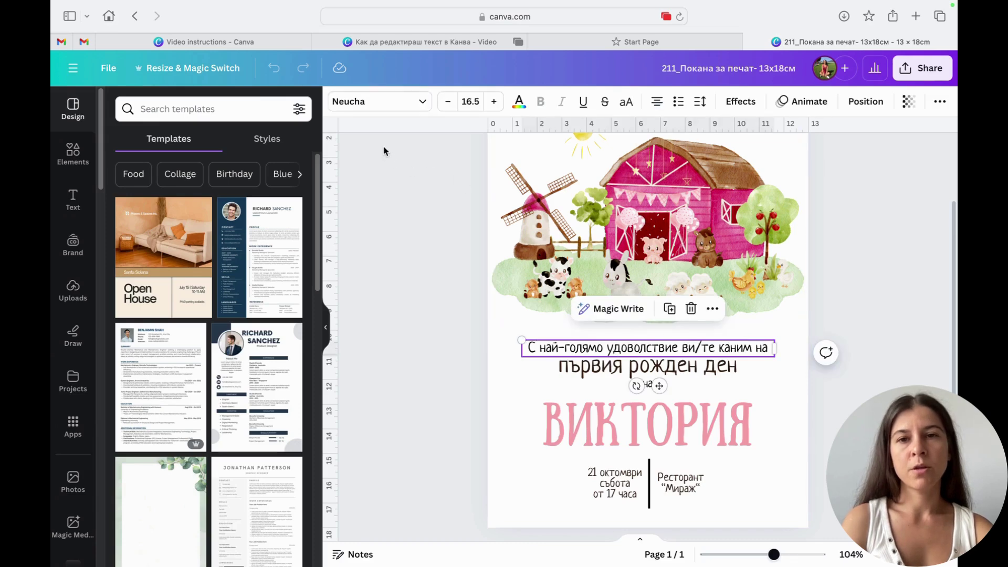
{"action": "left_click", "coordinate": [361, 106]}
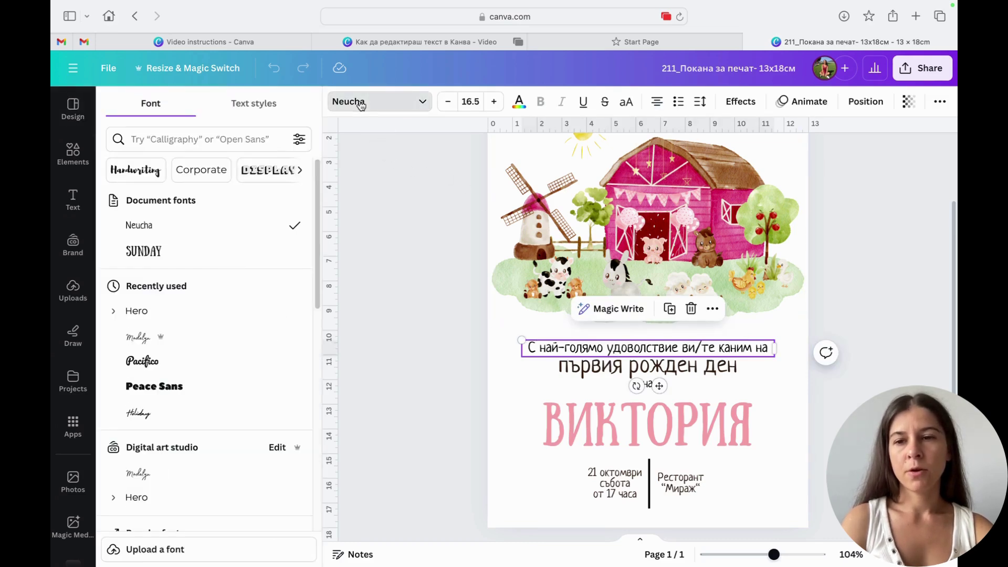
{"action": "scroll", "coordinate": [234, 297], "scroll_direction": "down", "scroll_amount": 5}
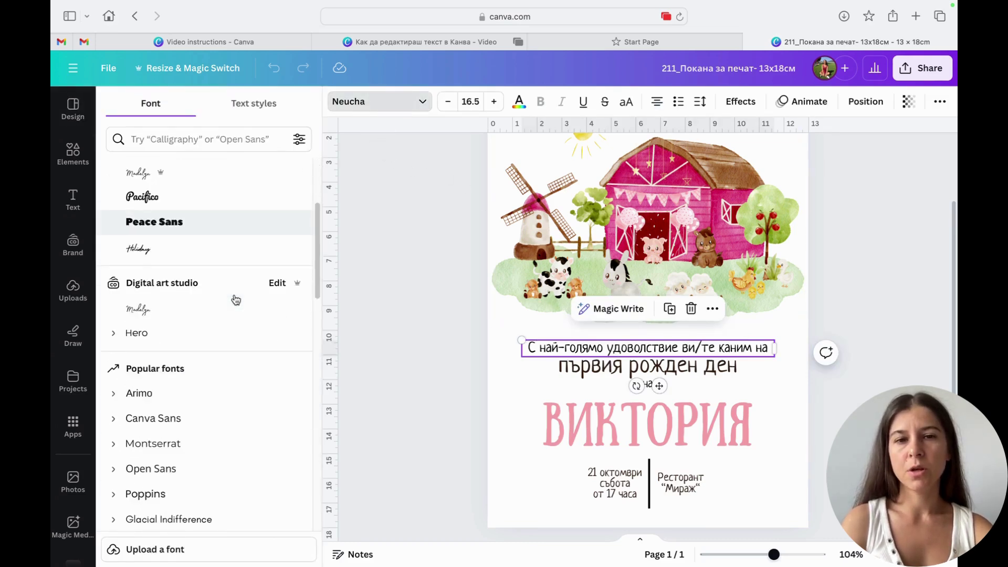
{"action": "scroll", "coordinate": [385, 277], "scroll_direction": "up", "scroll_amount": 2}
{"action": "scroll", "coordinate": [395, 223], "scroll_direction": "down", "scroll_amount": 3}
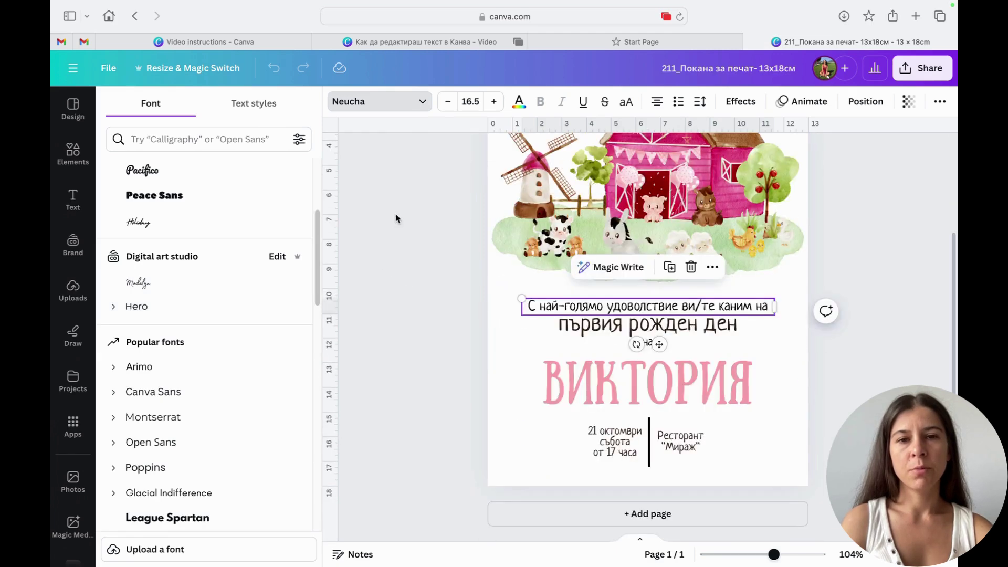
Set the opening text line's font size to 15.5.
{"action": "left_click", "coordinate": [448, 102]}
{"action": "left_click", "coordinate": [494, 102]}
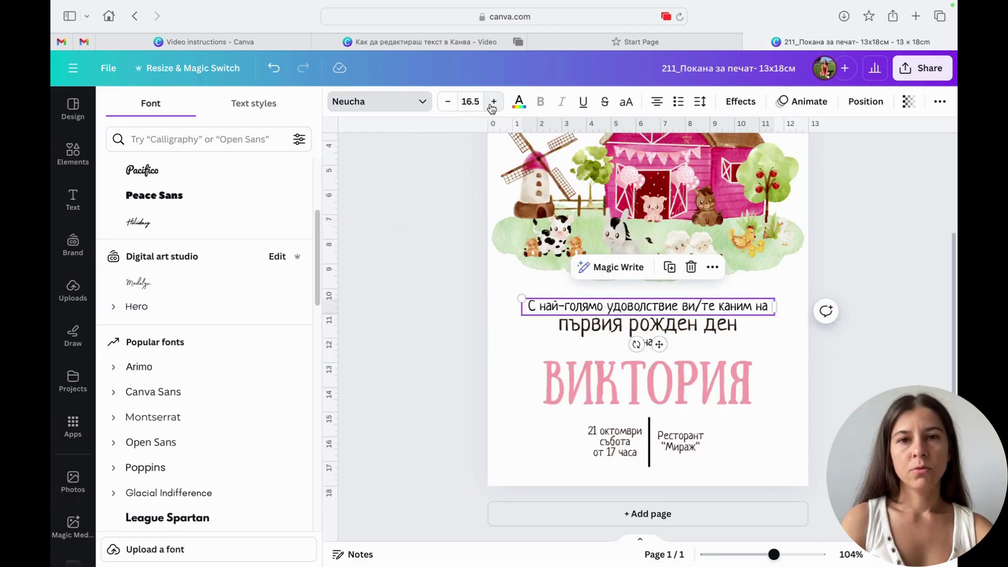
{"action": "left_click", "coordinate": [494, 101]}
{"action": "left_click", "coordinate": [447, 101]}
{"action": "left_click", "coordinate": [447, 102]}
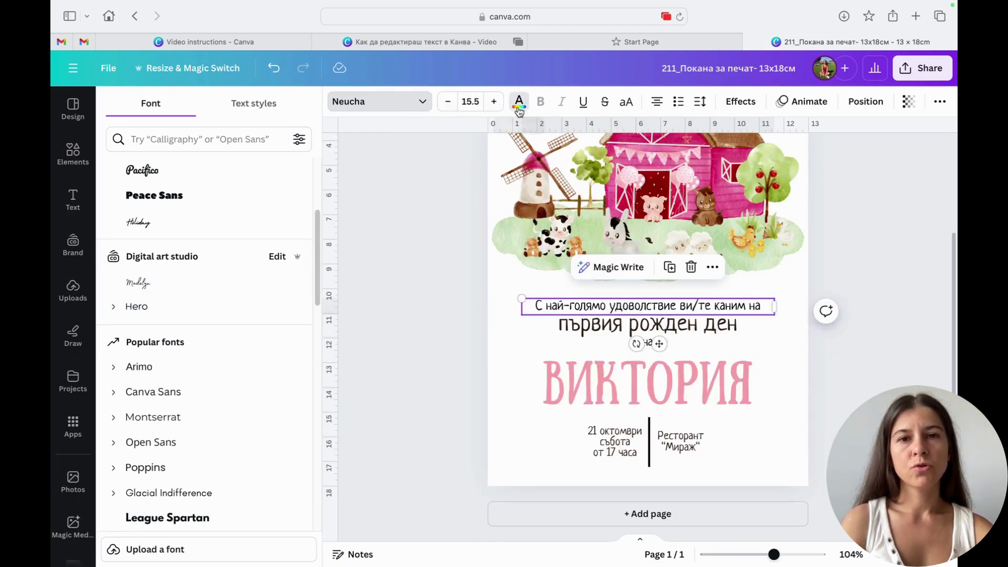
Examine the text colour options for the opening line, including the full list of photo colours.
{"action": "left_click", "coordinate": [519, 101]}
{"action": "scroll", "coordinate": [195, 448], "scroll_direction": "down", "scroll_amount": 5}
{"action": "scroll", "coordinate": [194, 448], "scroll_direction": "down", "scroll_amount": 1}
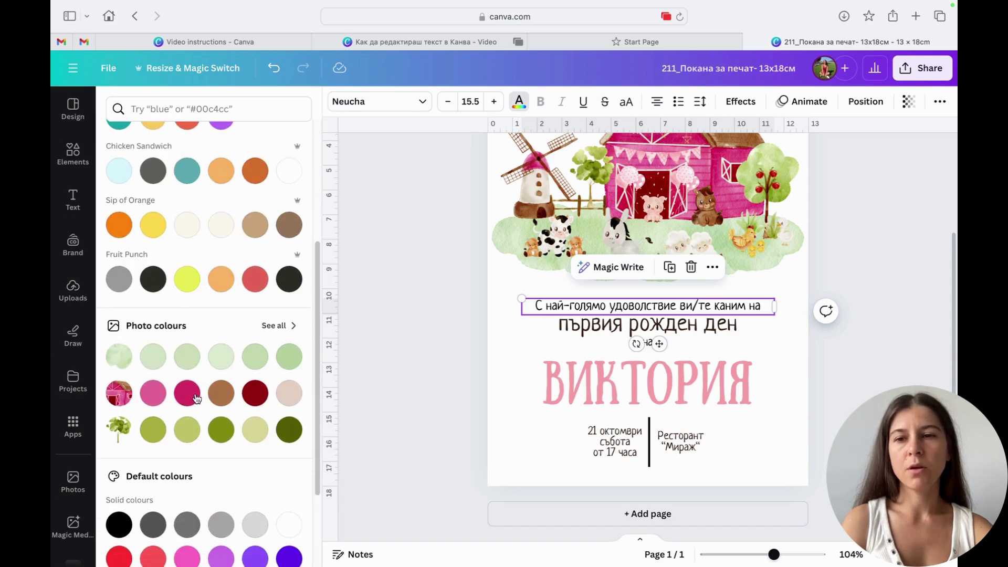
{"action": "scroll", "coordinate": [191, 398], "scroll_direction": "down", "scroll_amount": 2}
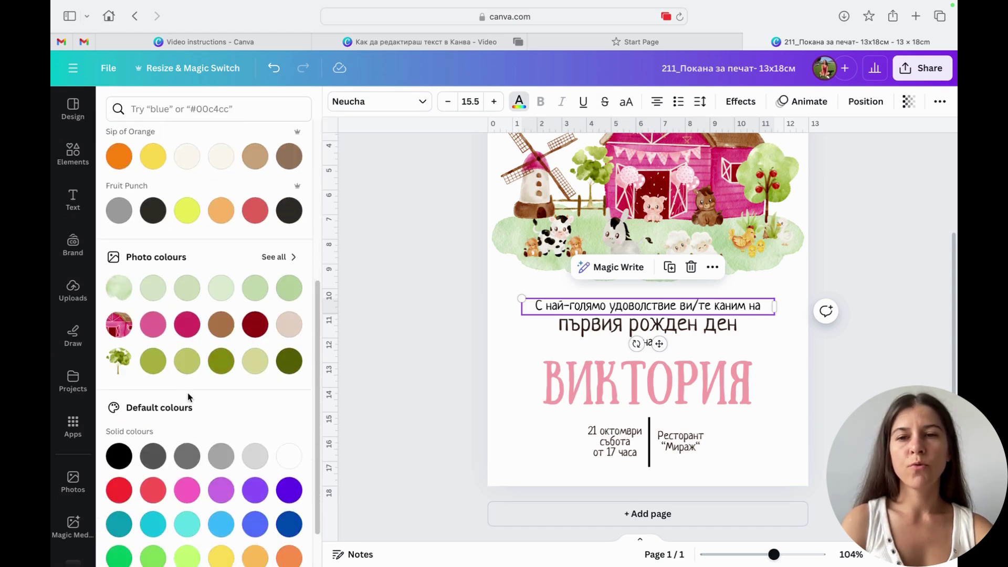
{"action": "left_click", "coordinate": [270, 258]}
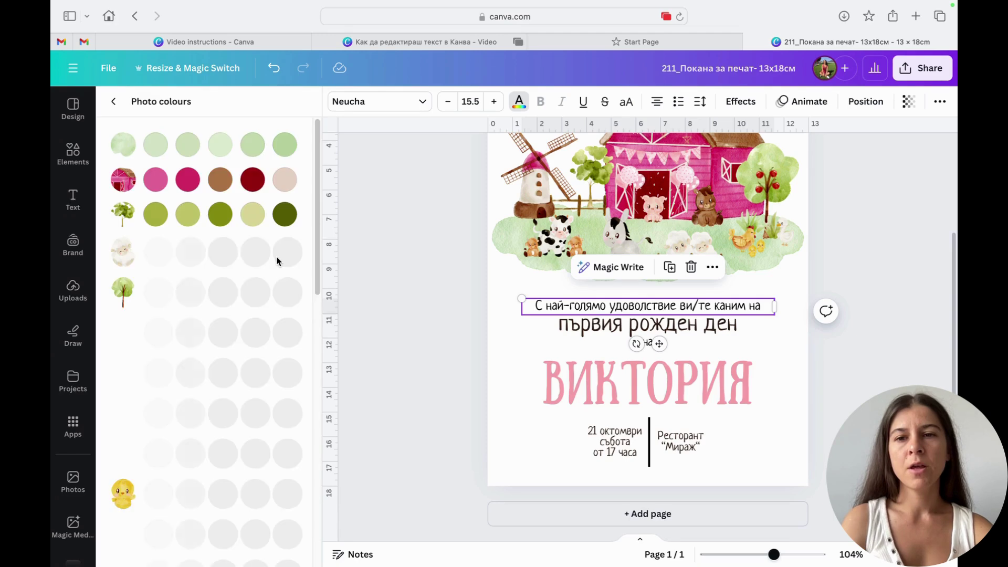
{"action": "scroll", "coordinate": [214, 336], "scroll_direction": "down", "scroll_amount": 15}
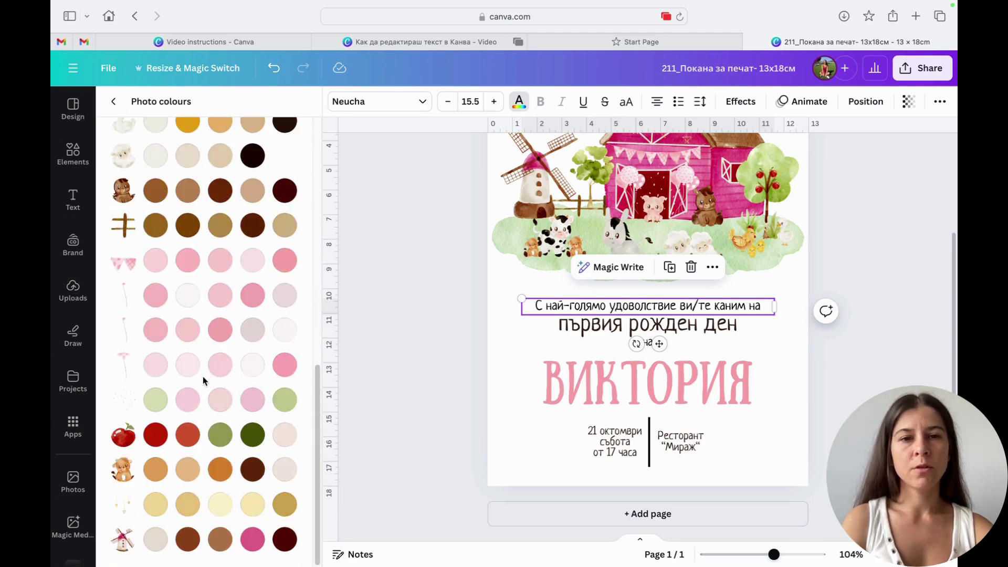
{"action": "scroll", "coordinate": [204, 372], "scroll_direction": "up", "scroll_amount": 10}
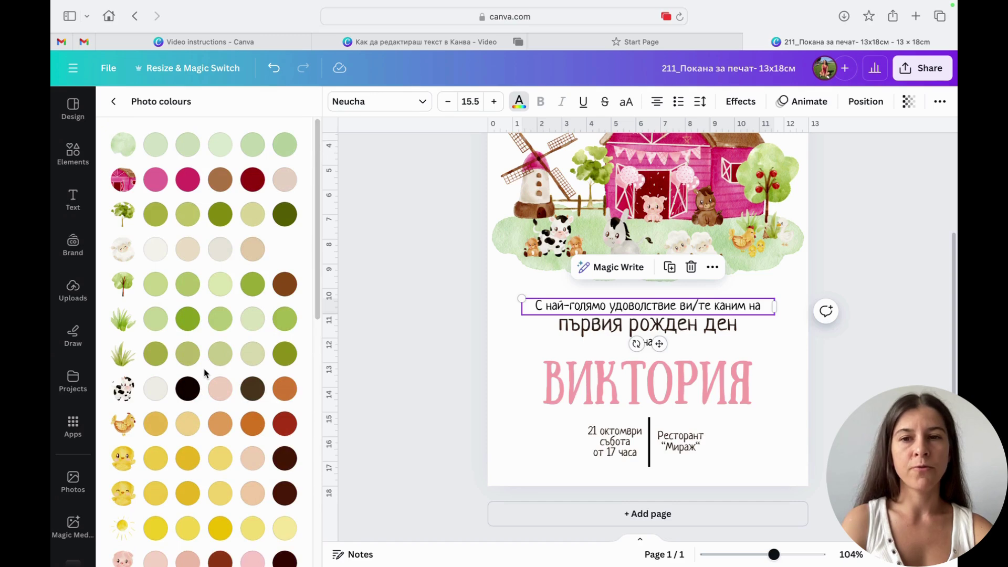
{"action": "left_click", "coordinate": [430, 271]}
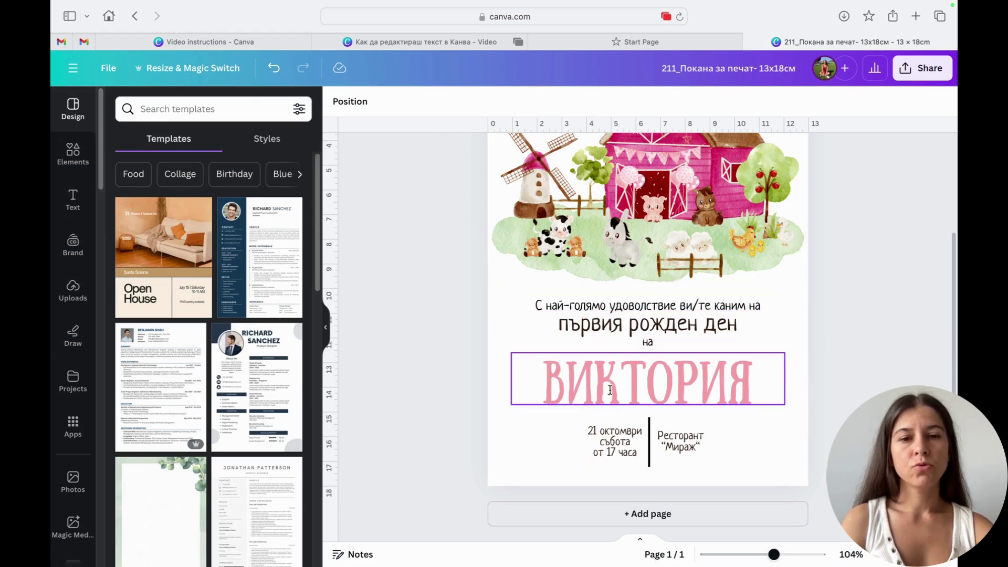
Try an underline and the Shadow effect on the large pink name, removing each one again.
{"action": "left_click", "coordinate": [600, 375]}
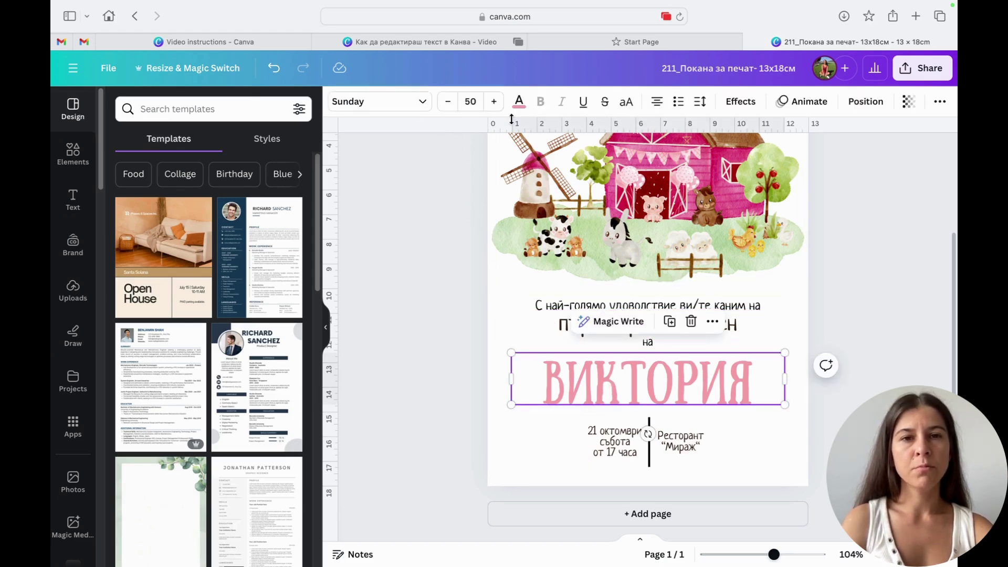
{"action": "left_click", "coordinate": [587, 104]}
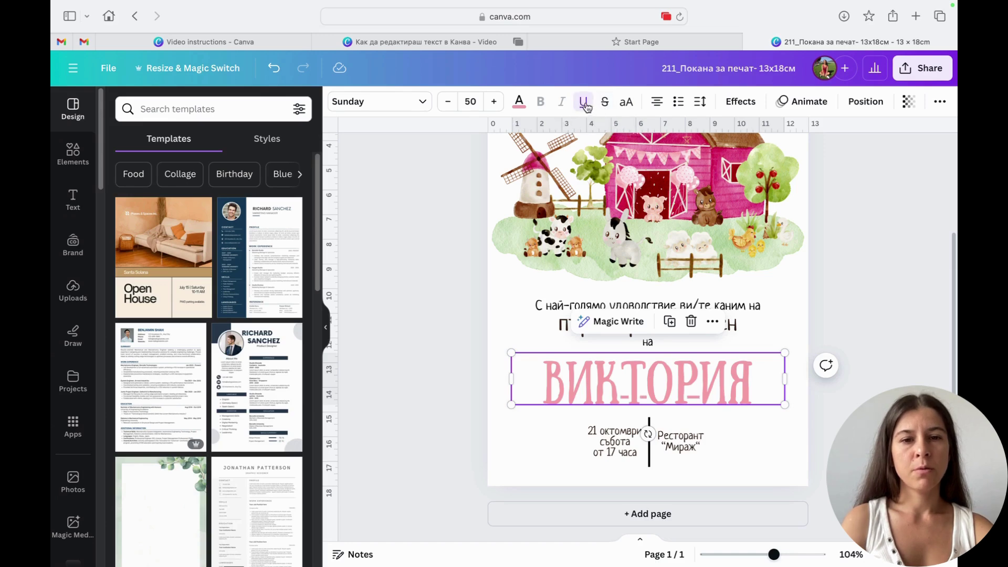
{"action": "left_click", "coordinate": [586, 105]}
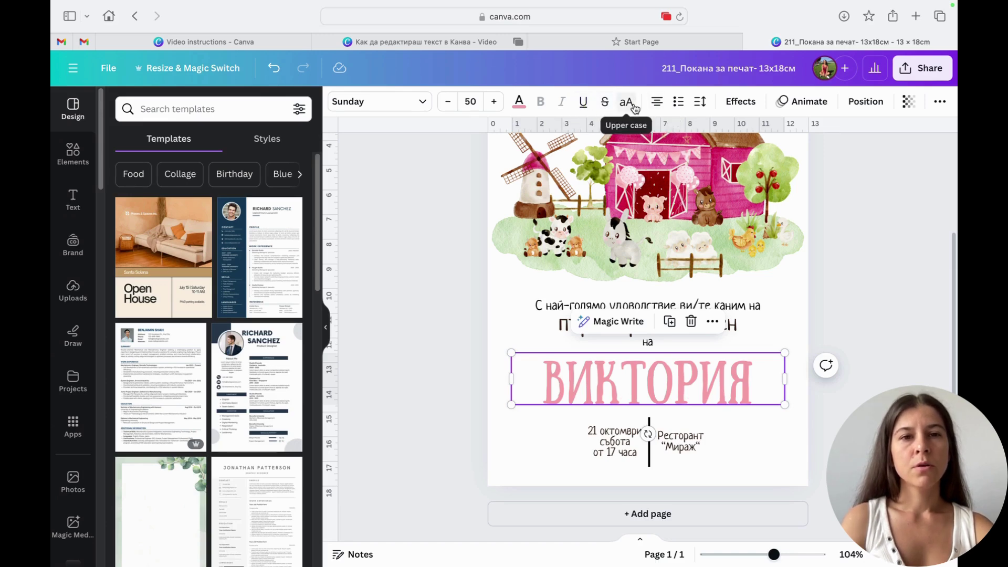
{"action": "left_click", "coordinate": [739, 101]}
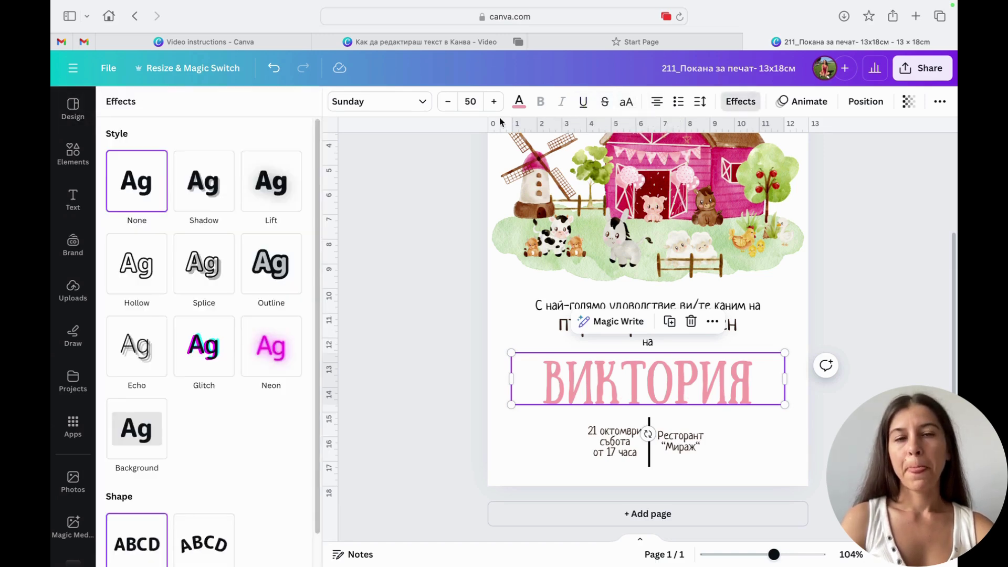
{"action": "left_click", "coordinate": [215, 199]}
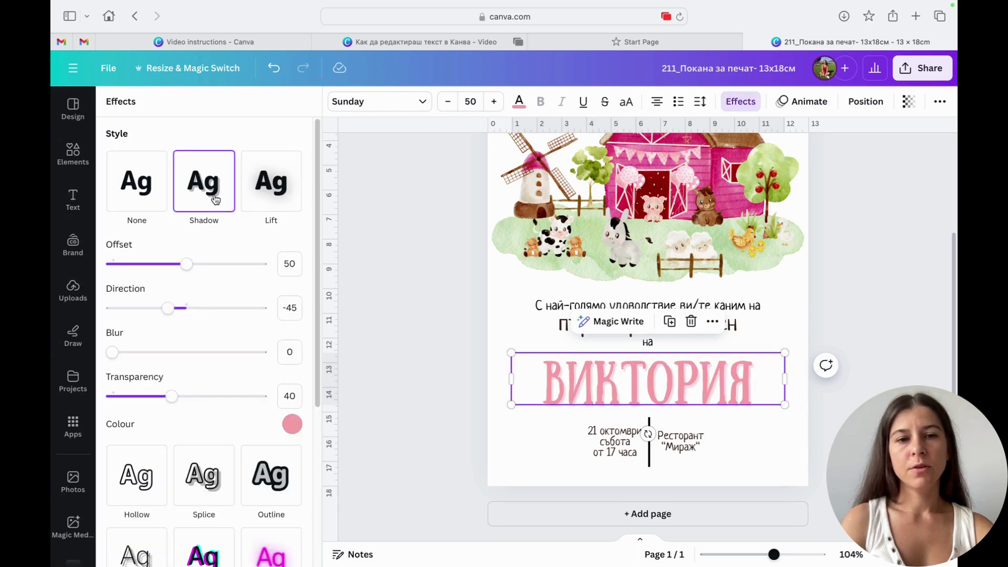
{"action": "left_click", "coordinate": [155, 200]}
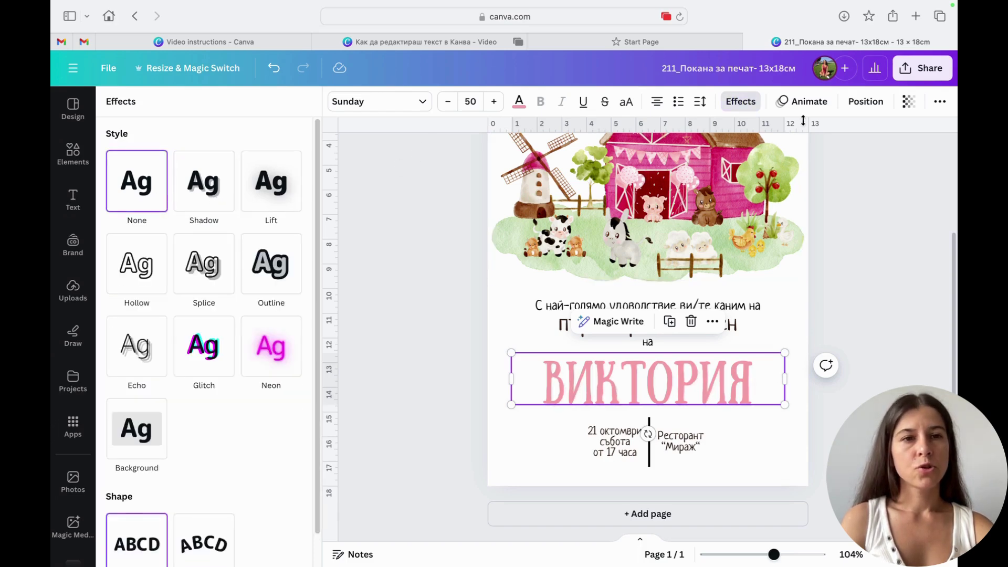
Apply the Pan text animation to the large pink name.
{"action": "left_click", "coordinate": [814, 105]}
{"action": "left_click", "coordinate": [213, 320]}
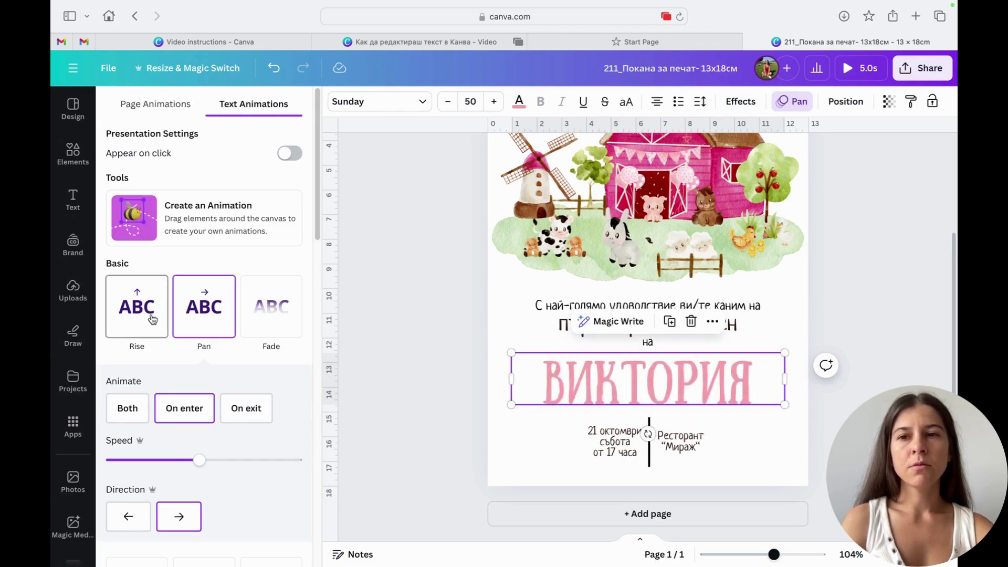
{"action": "left_click", "coordinate": [379, 278]}
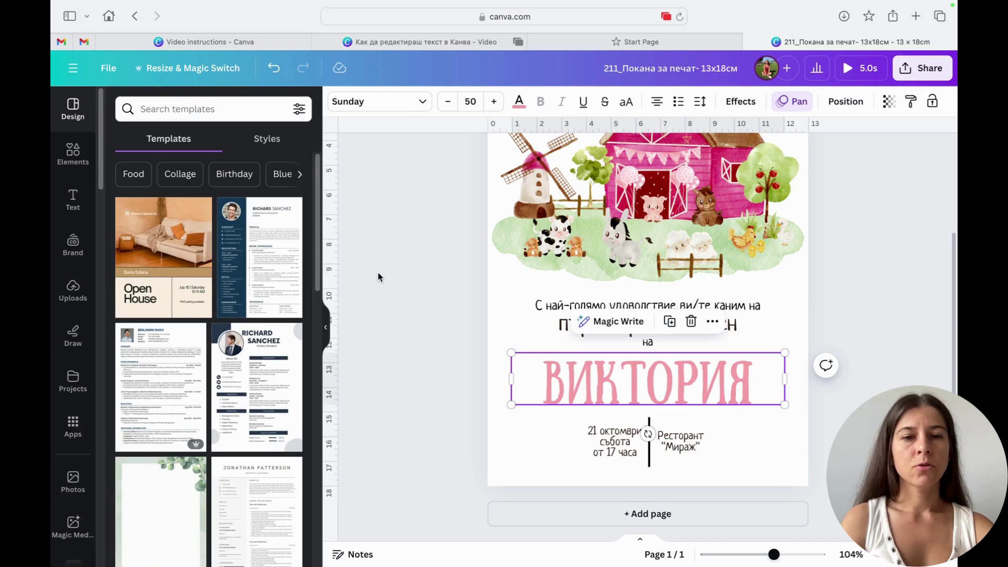
{"action": "left_click", "coordinate": [392, 247]}
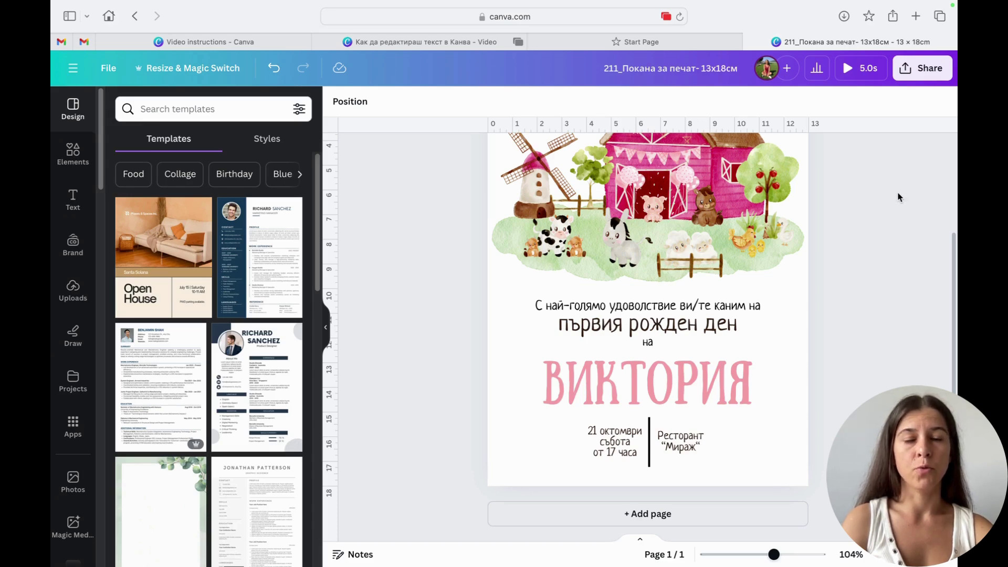
Change the large pink name's font to Gagalin and enlarge its text box on both sides to font size 66.
{"action": "left_click", "coordinate": [603, 400]}
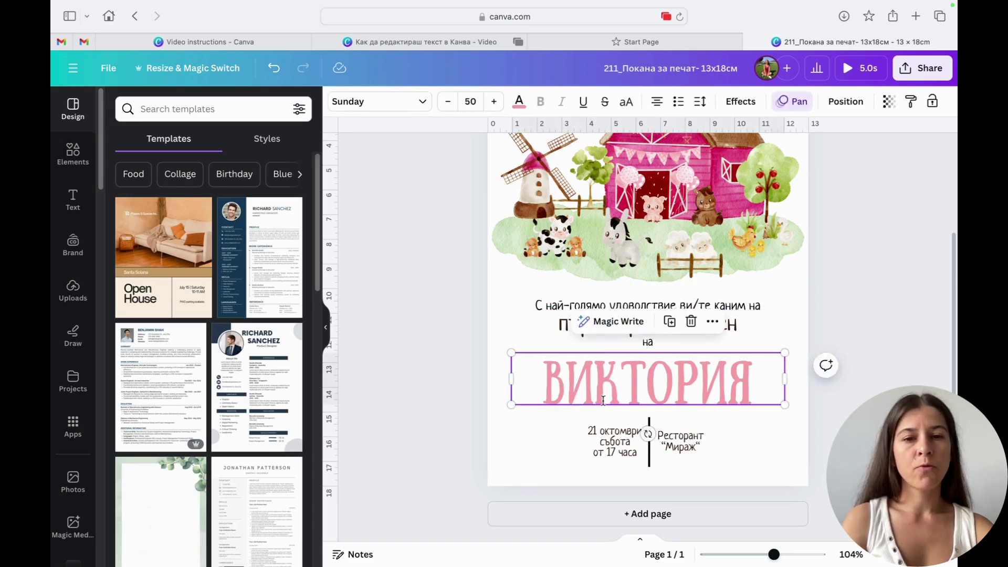
{"action": "left_click", "coordinate": [419, 106]}
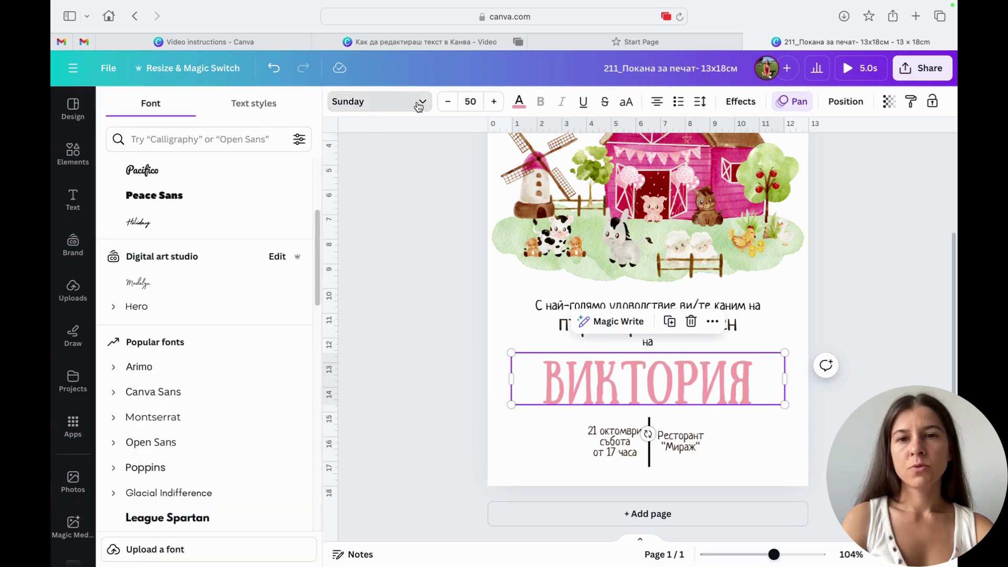
{"action": "scroll", "coordinate": [219, 380], "scroll_direction": "down", "scroll_amount": 5}
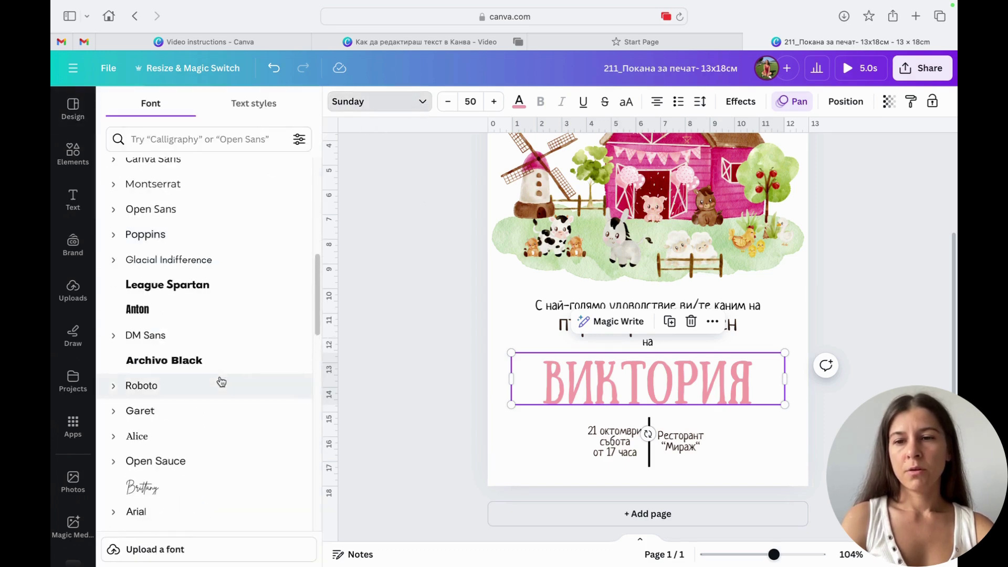
{"action": "scroll", "coordinate": [219, 382], "scroll_direction": "up", "scroll_amount": 5}
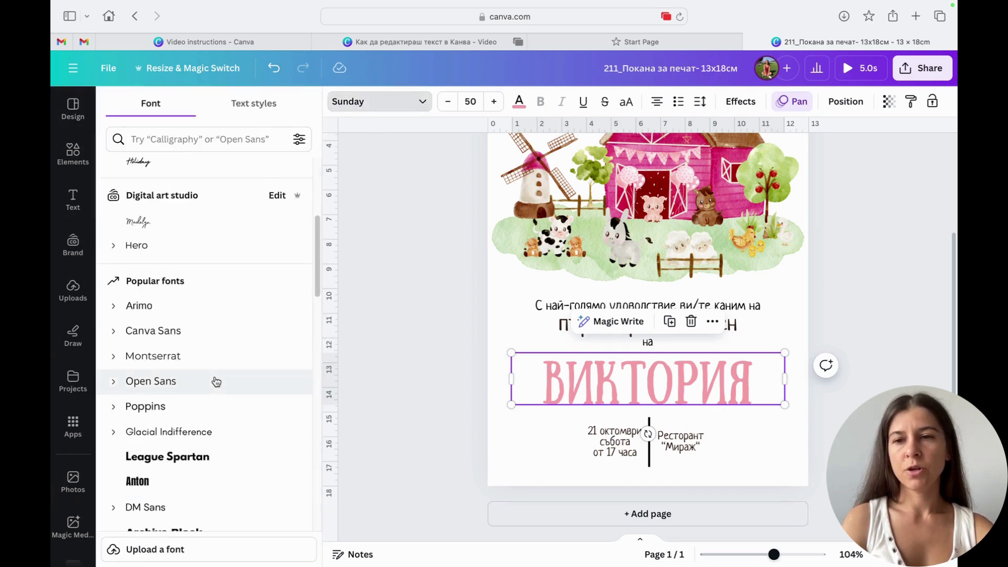
{"action": "scroll", "coordinate": [215, 382], "scroll_direction": "down", "scroll_amount": 5}
{"action": "left_click", "coordinate": [209, 396]}
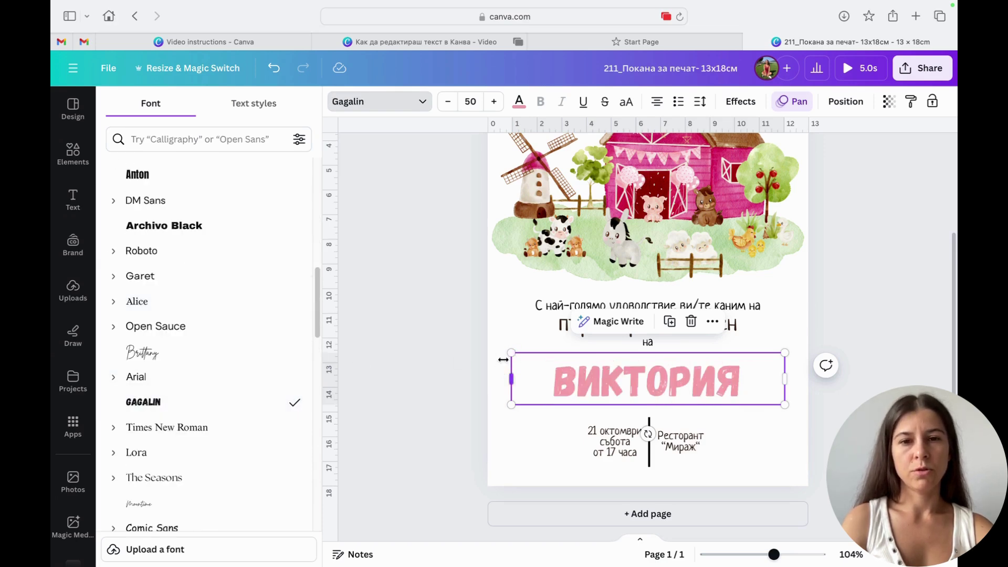
{"action": "left_click_drag", "start_coordinate": [511, 353], "coordinate": [468, 344]}
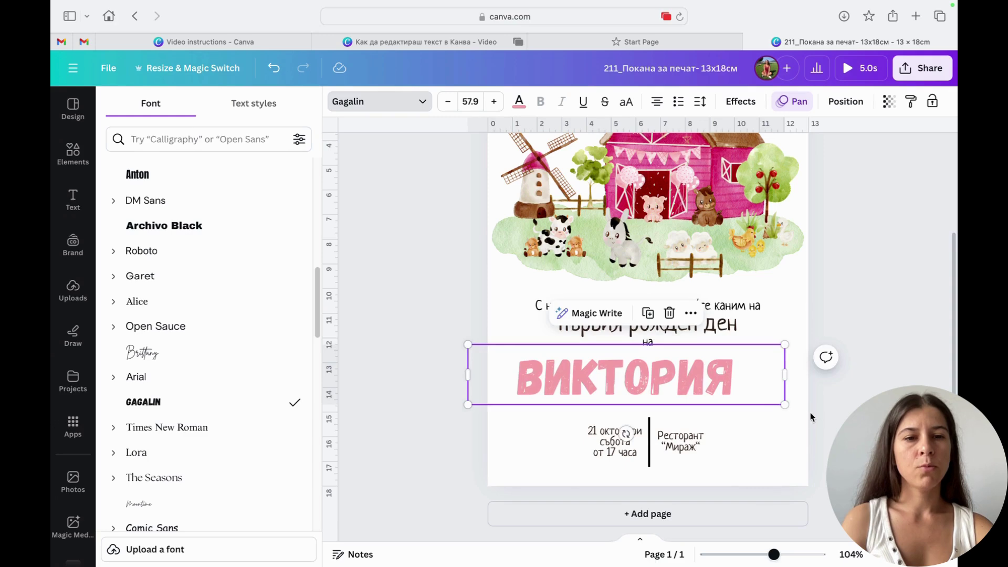
{"action": "left_click_drag", "start_coordinate": [785, 404], "coordinate": [829, 414]}
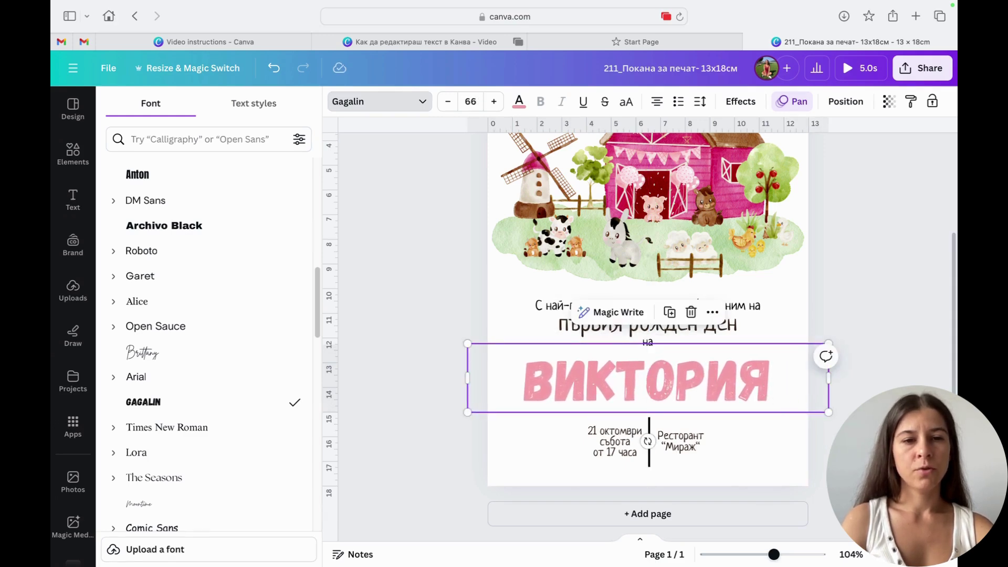
{"action": "left_click", "coordinate": [855, 404]}
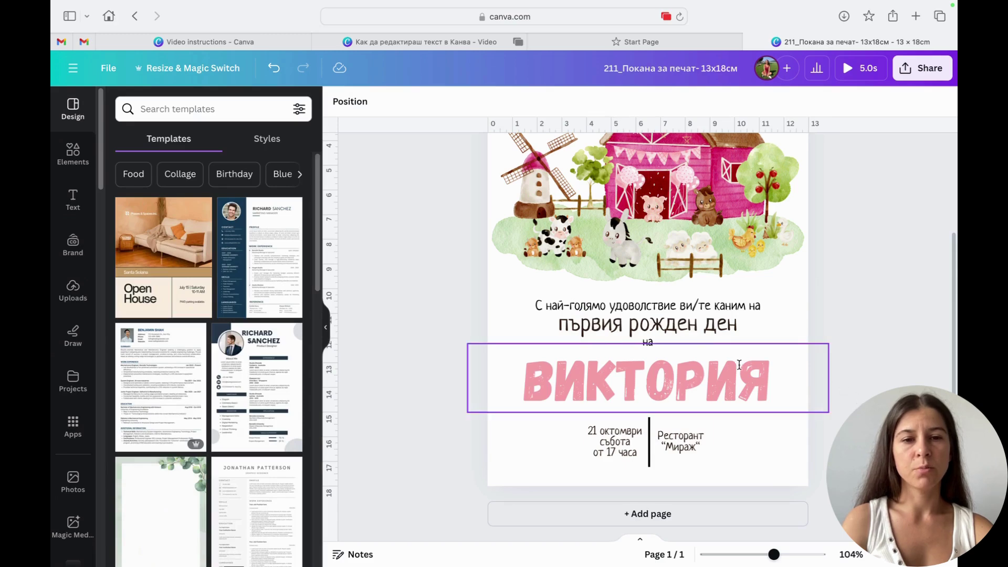
{"action": "left_click", "coordinate": [738, 364]}
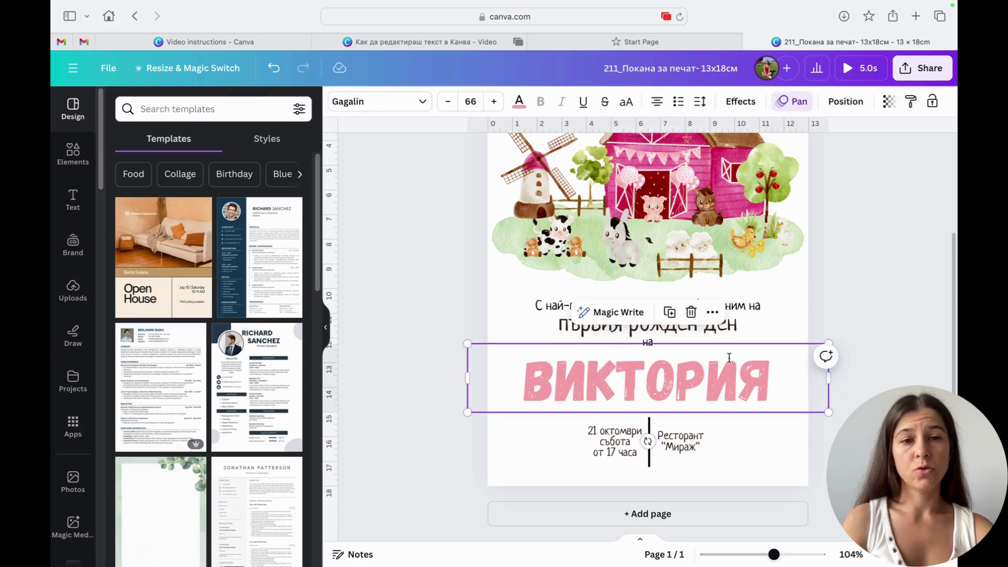
{"action": "left_click", "coordinate": [861, 292]}
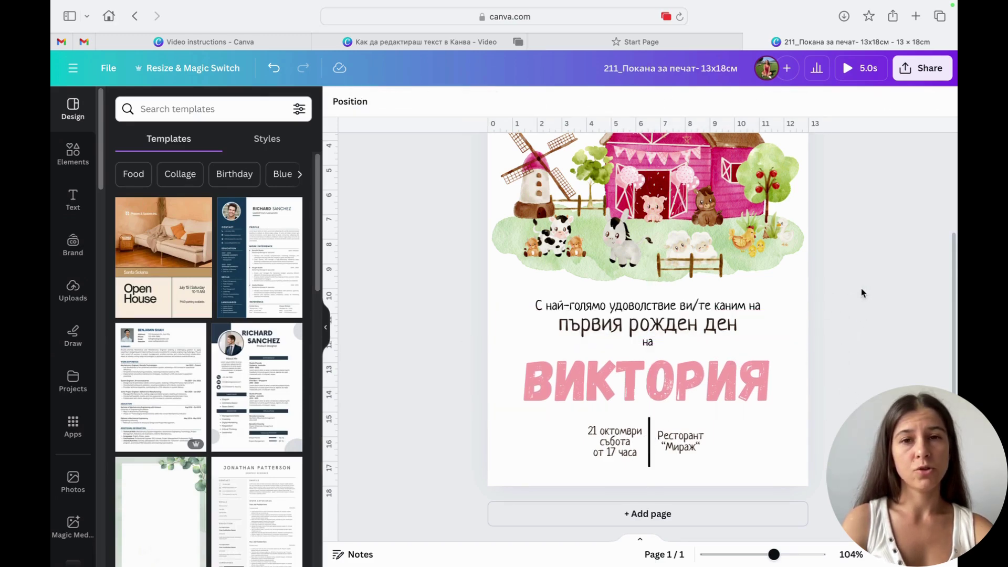
Examine the font list for the large pink name, including which fonts are marked as Canva Pro.
{"action": "left_click", "coordinate": [574, 371]}
{"action": "left_click", "coordinate": [377, 102]}
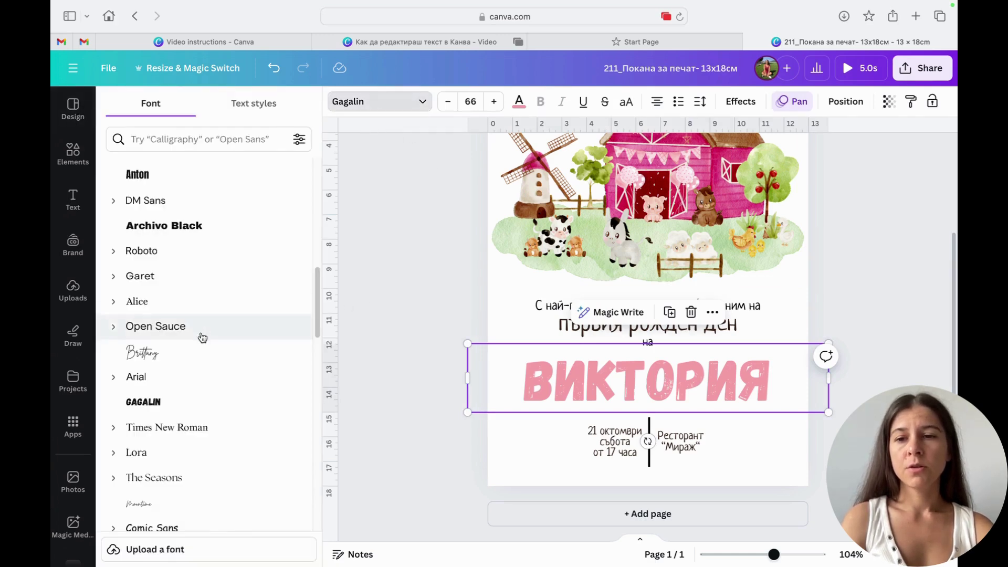
{"action": "scroll", "coordinate": [204, 338], "scroll_direction": "down", "scroll_amount": 15}
{"action": "scroll", "coordinate": [206, 343], "scroll_direction": "down", "scroll_amount": 5}
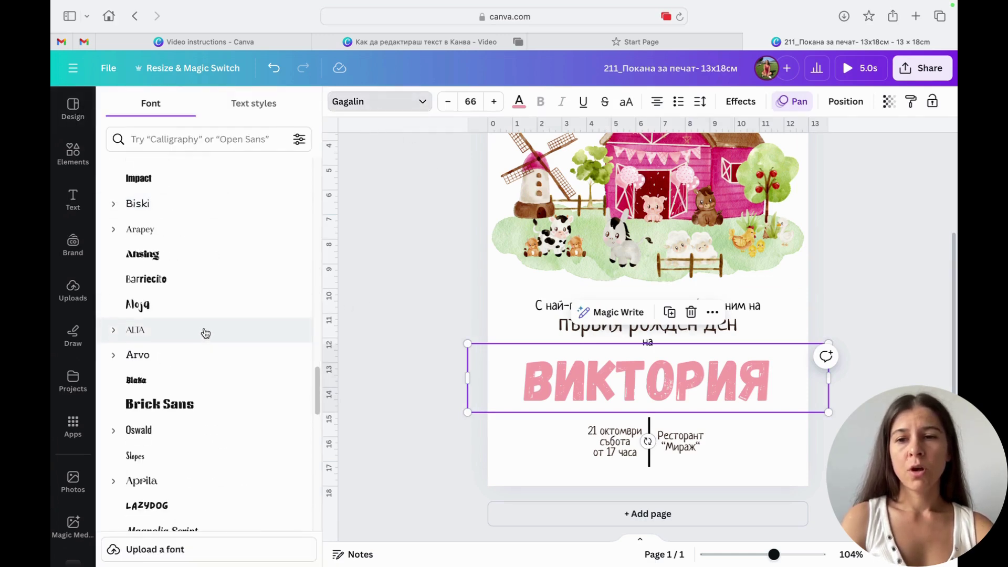
{"action": "scroll", "coordinate": [202, 331], "scroll_direction": "down", "scroll_amount": 10}
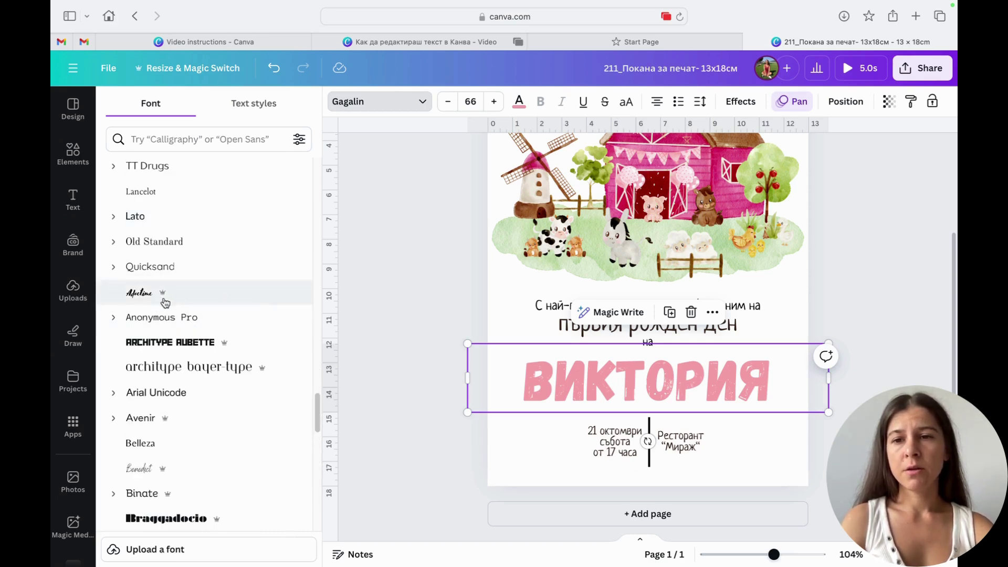
{"action": "mouse_move", "coordinate": [164, 298]}
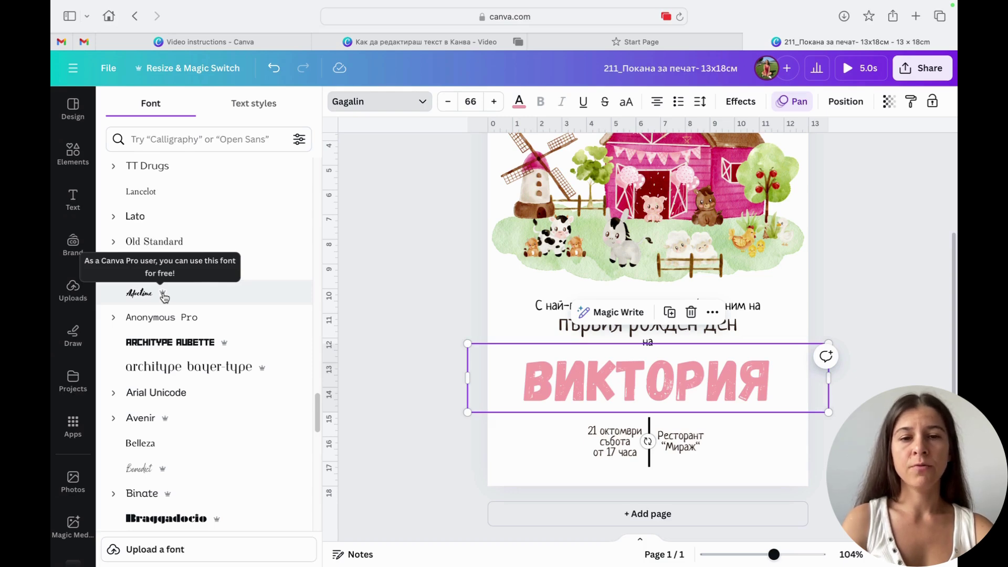
{"action": "left_click", "coordinate": [422, 249]}
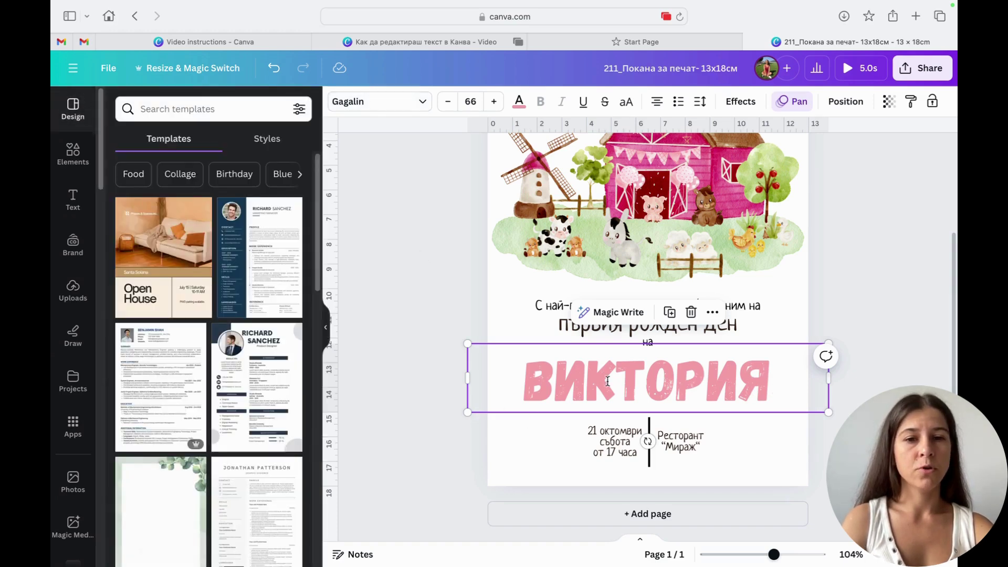
{"action": "left_click", "coordinate": [450, 303]}
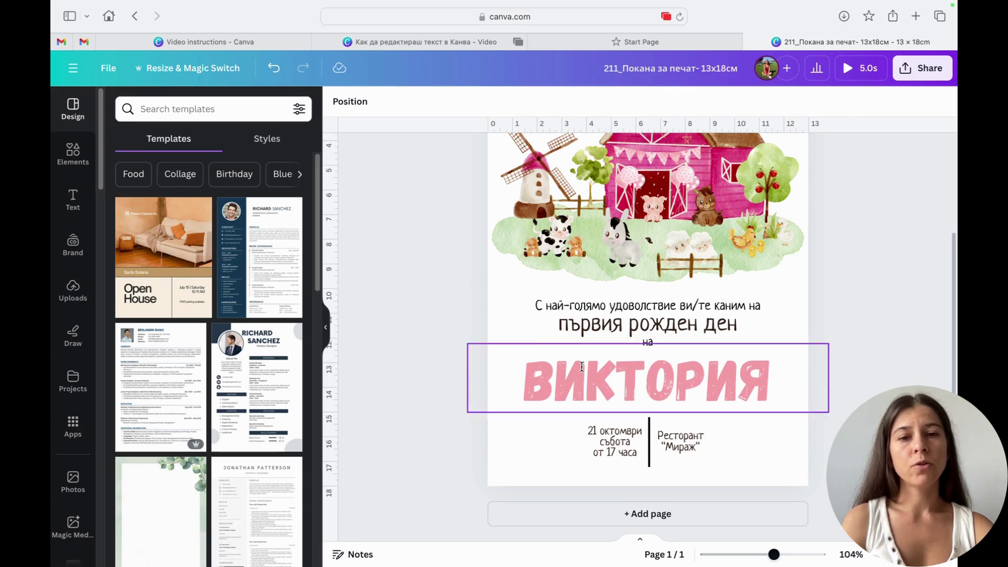
Increase the large pink name's font size to 70.
{"action": "left_click", "coordinate": [566, 361]}
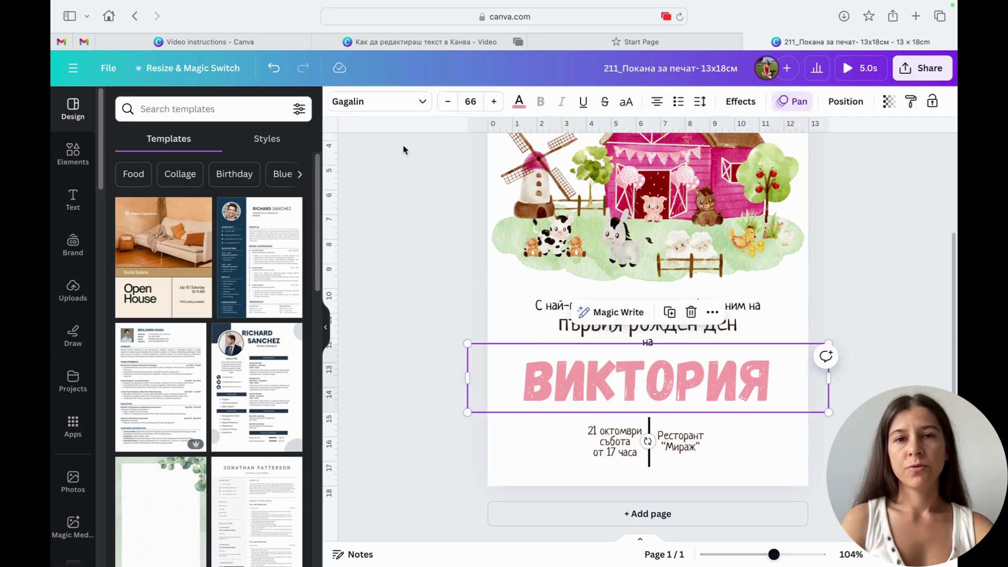
{"action": "left_click", "coordinate": [494, 101]}
{"action": "left_click", "coordinate": [494, 101]}
{"action": "left_click", "coordinate": [494, 102]}
{"action": "left_click", "coordinate": [494, 101]}
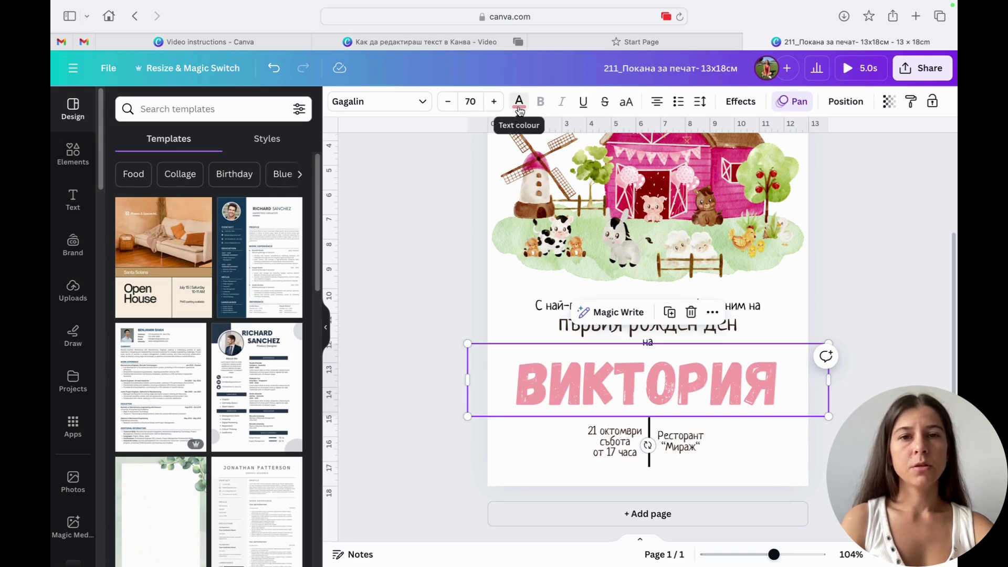
Try a yellow from the sun's photo colours as the text colour of the large pink name.
{"action": "left_click", "coordinate": [519, 101]}
{"action": "scroll", "coordinate": [220, 342], "scroll_direction": "down", "scroll_amount": 5}
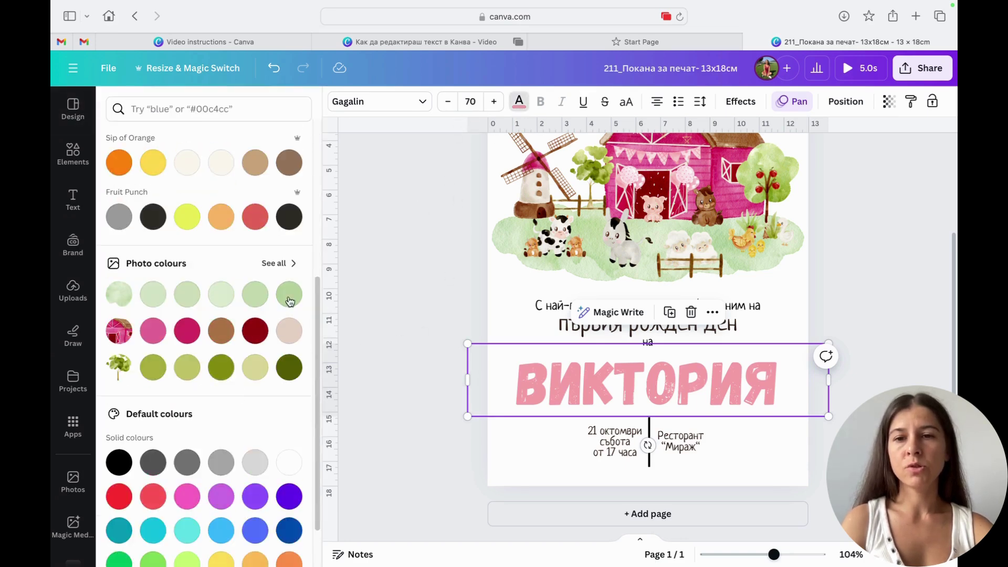
{"action": "left_click", "coordinate": [276, 263]}
{"action": "scroll", "coordinate": [253, 315], "scroll_direction": "down", "scroll_amount": 3}
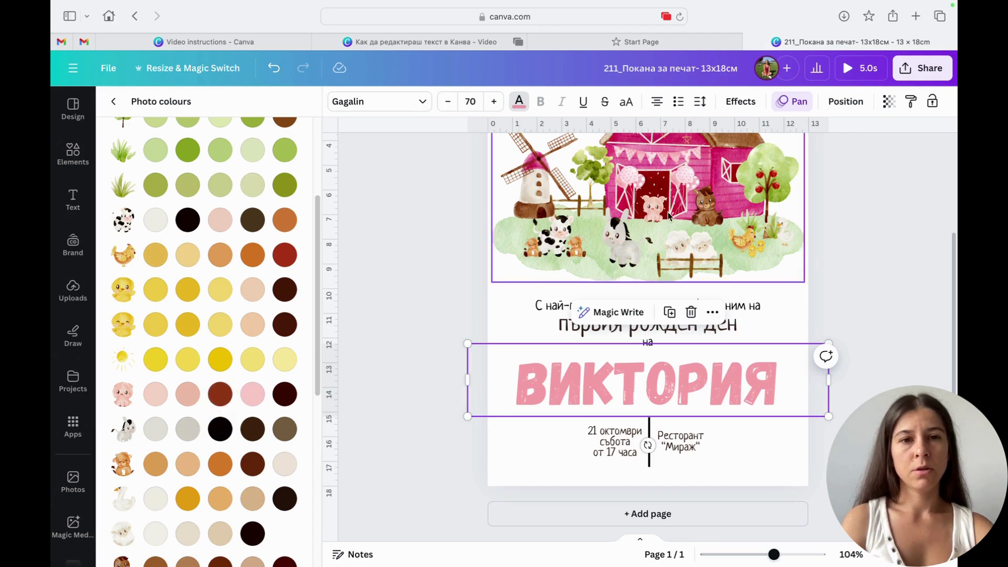
{"action": "scroll", "coordinate": [228, 362], "scroll_direction": "up", "scroll_amount": 1}
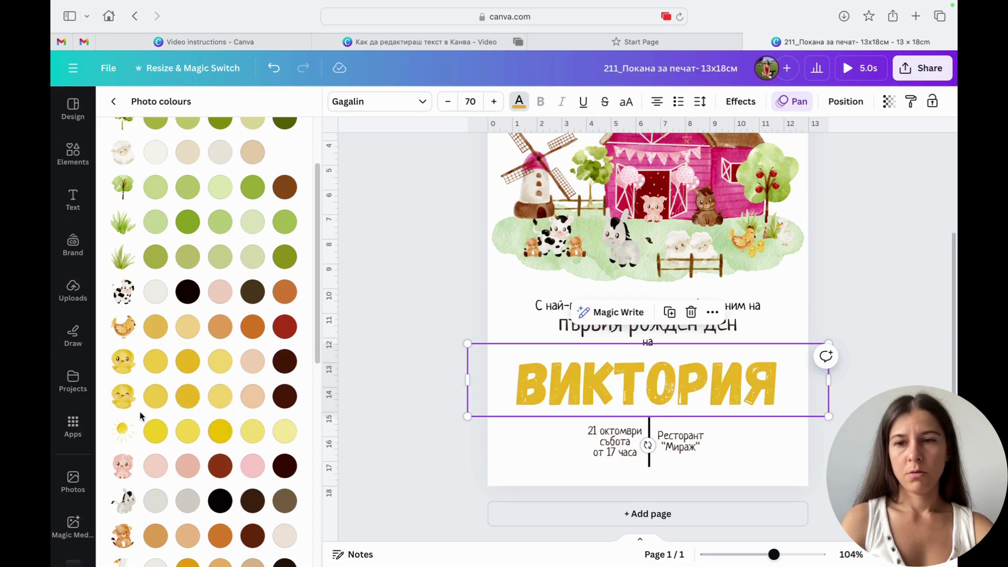
{"action": "left_click", "coordinate": [187, 433]}
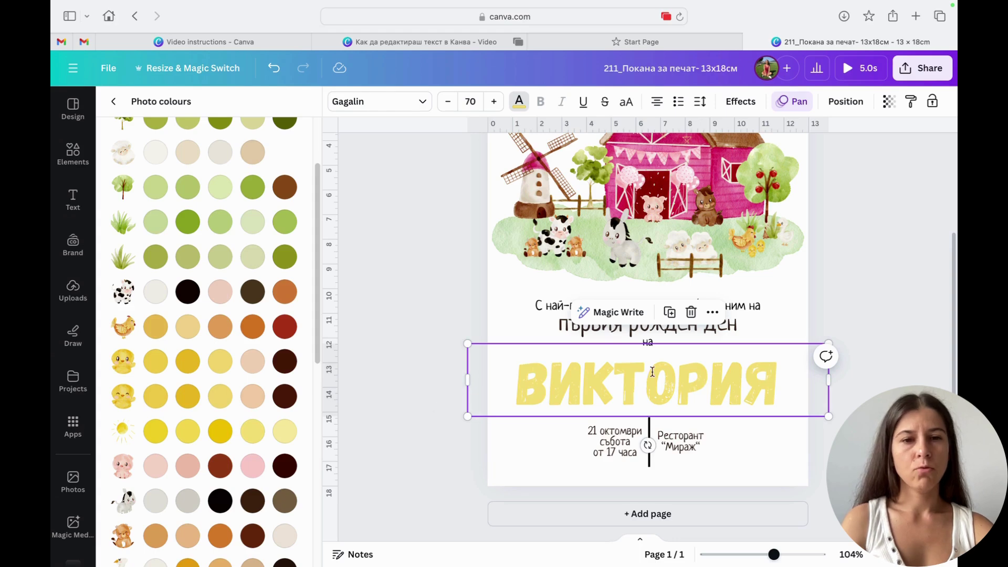
Nudge the large name slightly to the right and recolour it with the dark pink from the windmill's photo colours.
{"action": "left_click_drag", "start_coordinate": [653, 372], "coordinate": [675, 381]}
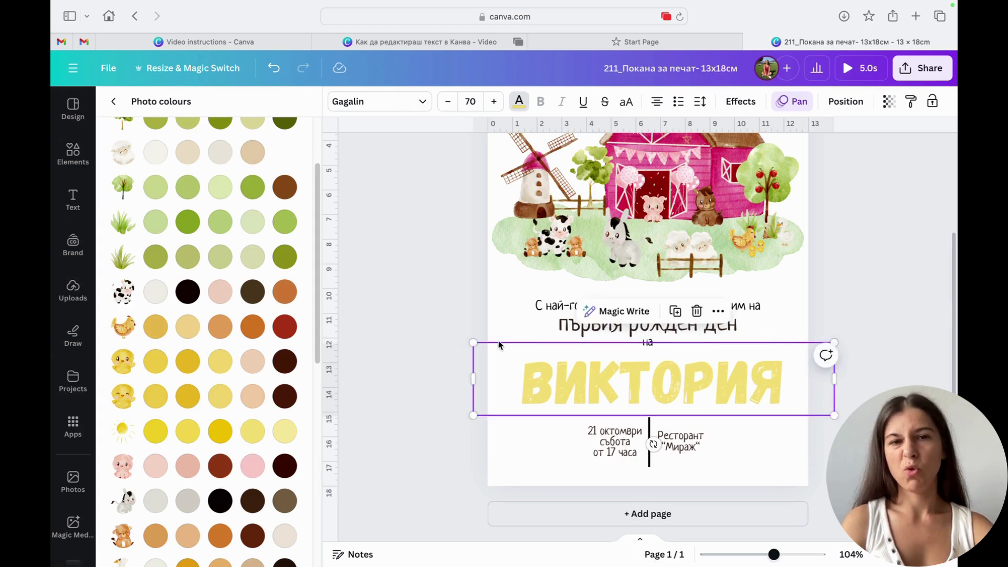
{"action": "scroll", "coordinate": [268, 412], "scroll_direction": "down", "scroll_amount": 10}
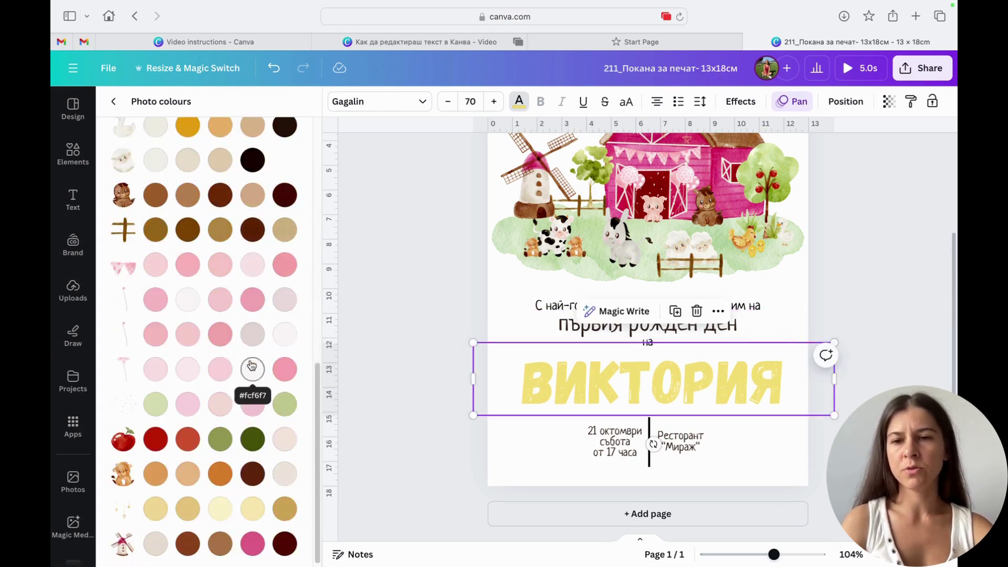
{"action": "left_click", "coordinate": [253, 540]}
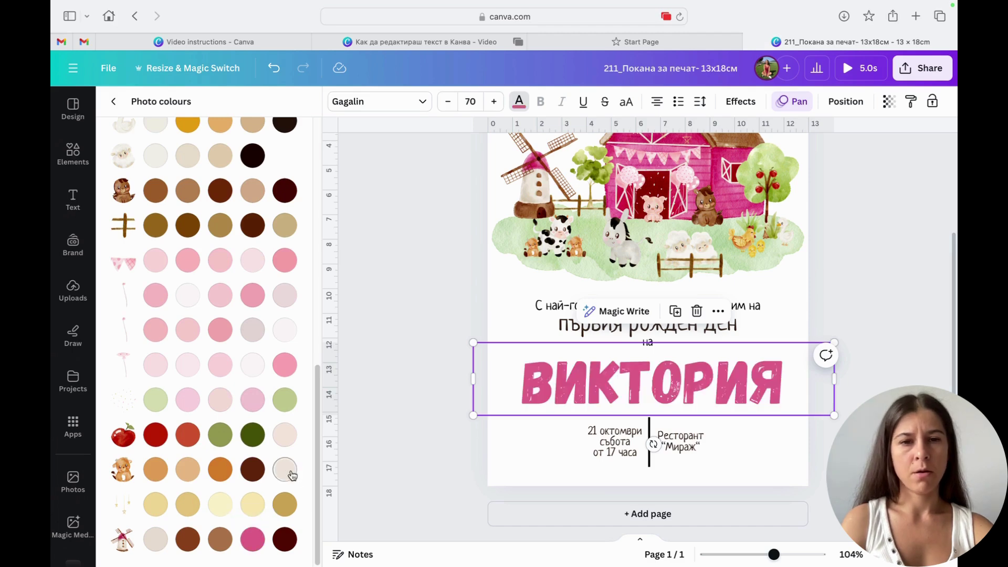
{"action": "left_click", "coordinate": [406, 321]}
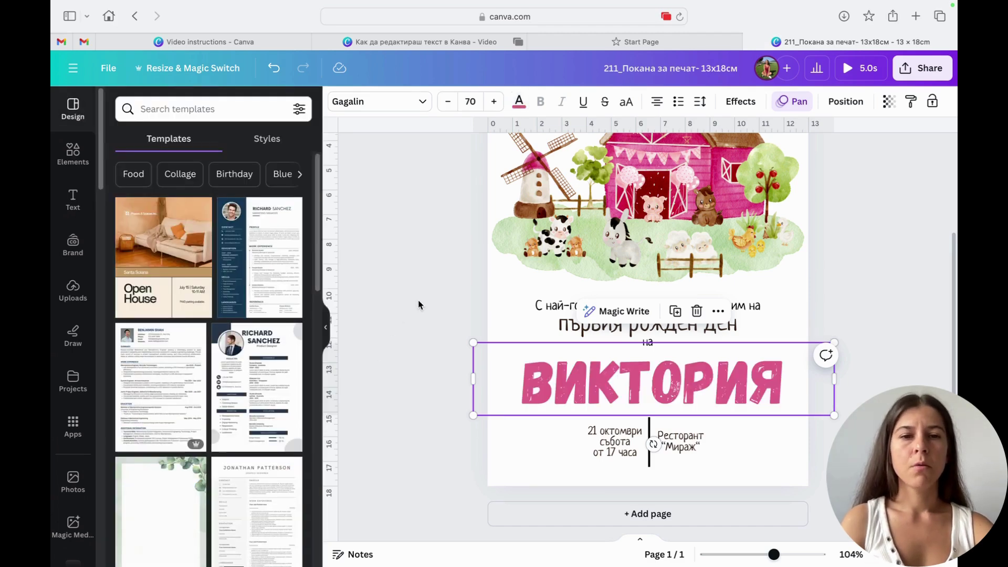
Apply the Shadow effect to the large pink name, comparing it with the Lift effect.
{"action": "left_click", "coordinate": [732, 375]}
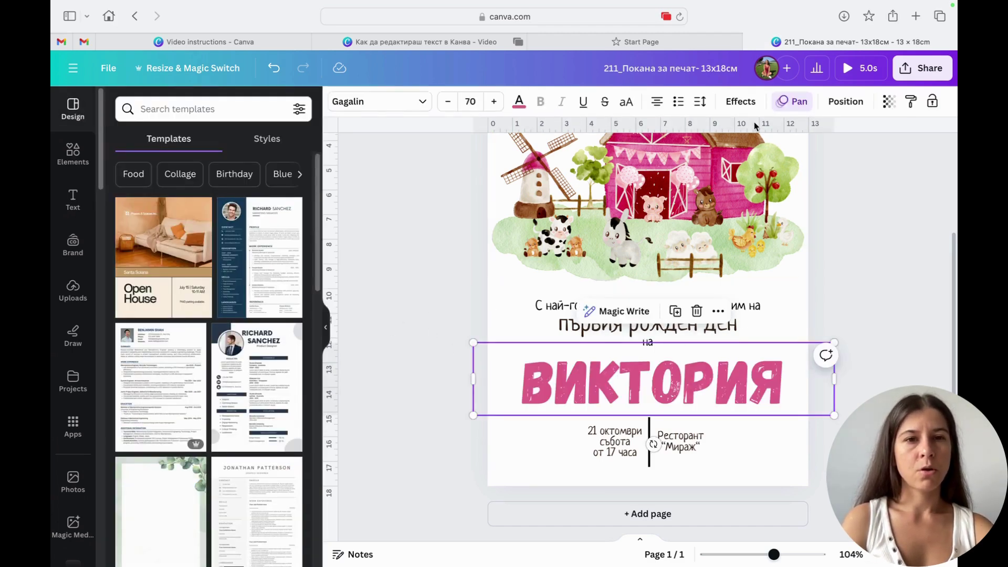
{"action": "left_click", "coordinate": [741, 102]}
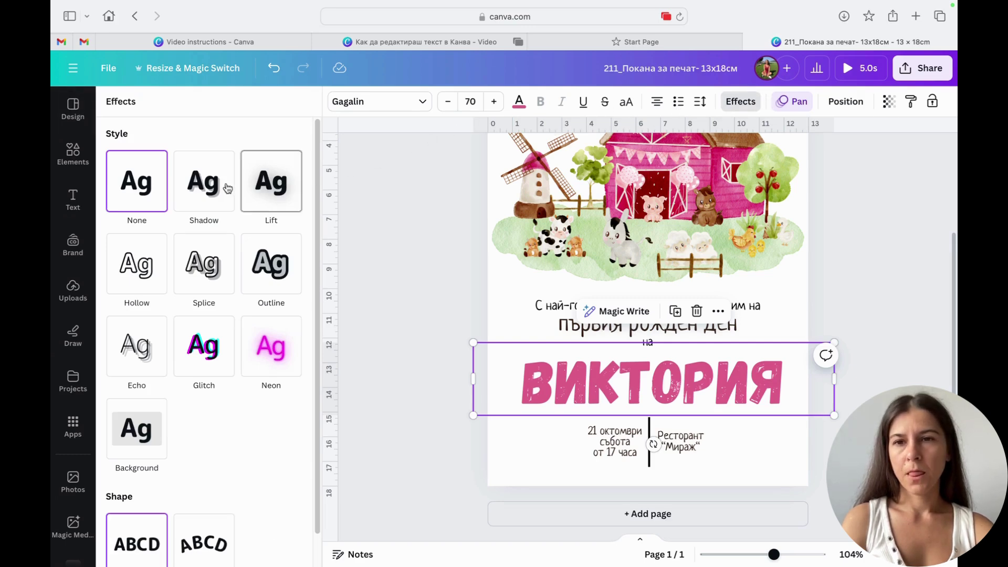
{"action": "left_click", "coordinate": [212, 186]}
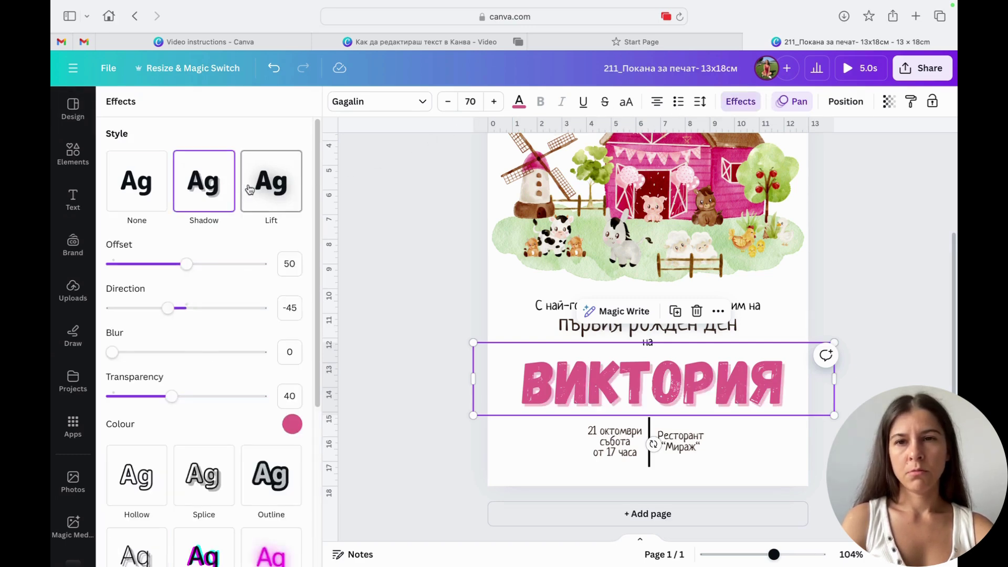
{"action": "left_click", "coordinate": [251, 189]}
{"action": "left_click", "coordinate": [219, 192]}
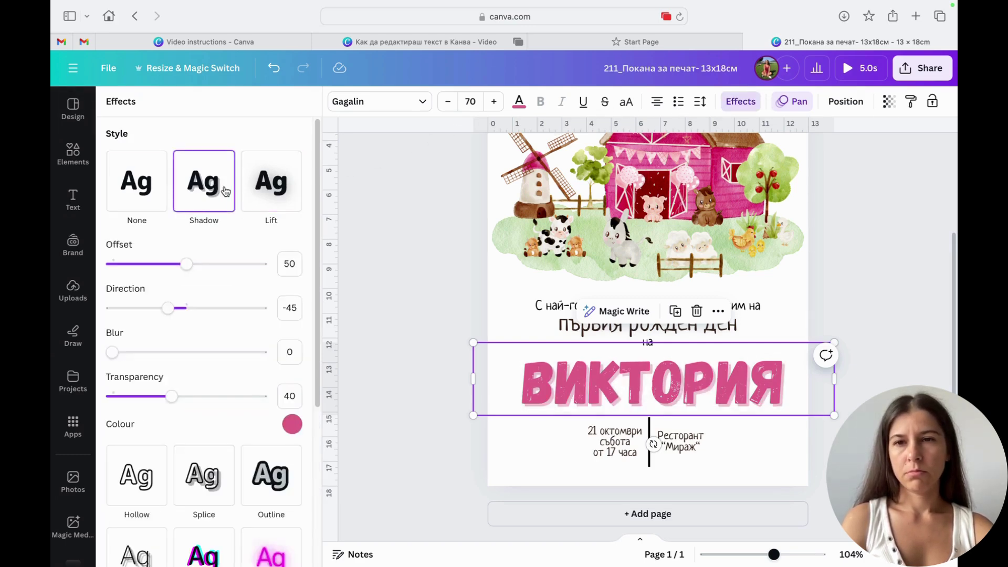
Set the colour of the large name's shadow to the custom lighter pink #EE8AAC.
{"action": "left_click", "coordinate": [293, 425]}
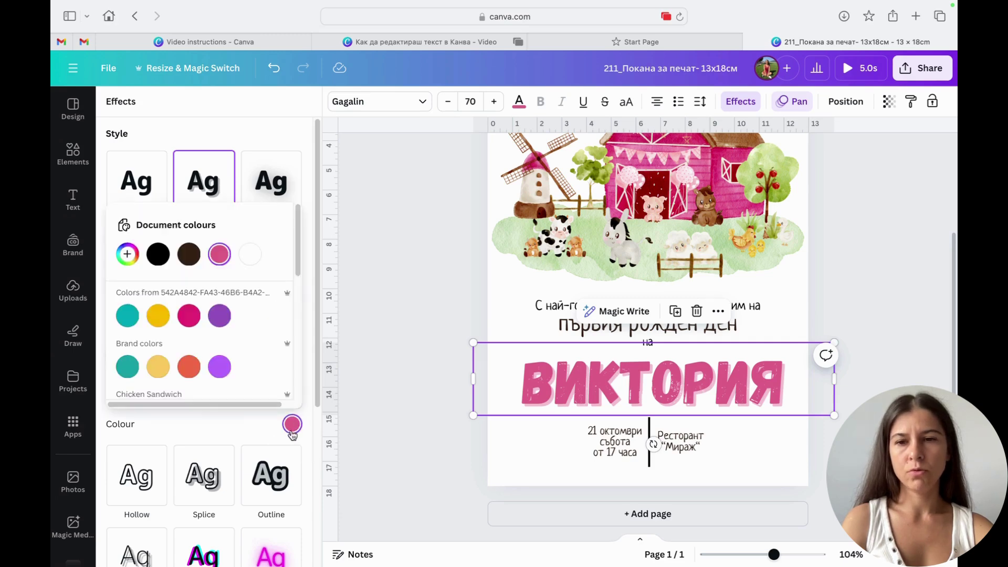
{"action": "scroll", "coordinate": [220, 310], "scroll_direction": "down", "scroll_amount": 5}
{"action": "scroll", "coordinate": [235, 309], "scroll_direction": "up", "scroll_amount": 5}
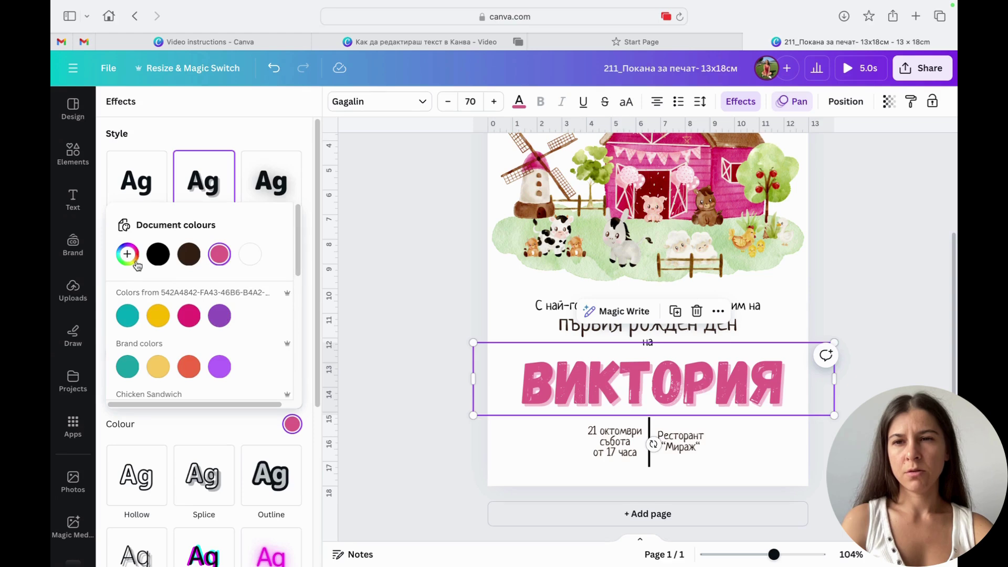
{"action": "left_click", "coordinate": [135, 263]}
{"action": "left_click_drag", "start_coordinate": [228, 292], "coordinate": [200, 285]}
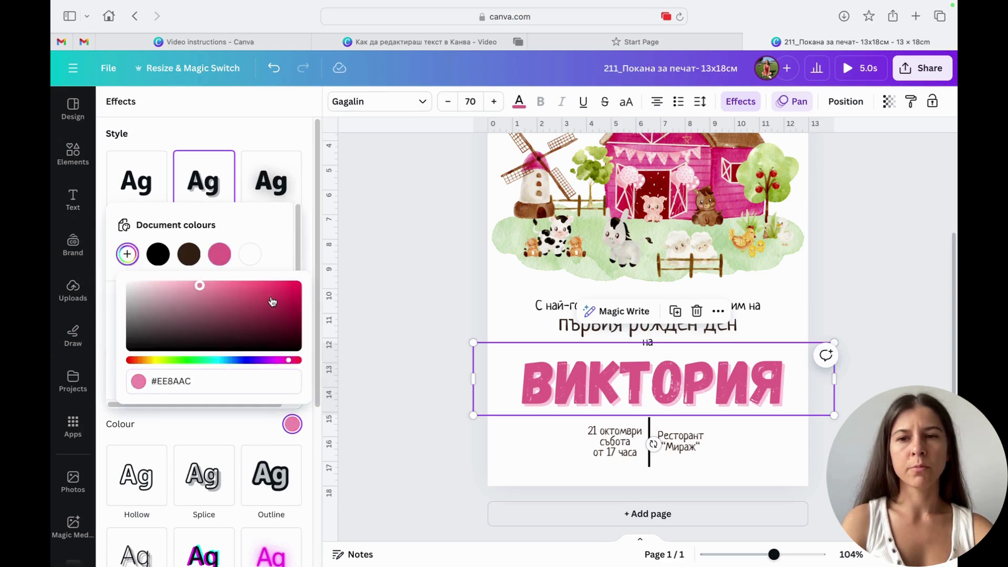
{"action": "left_click", "coordinate": [357, 250]}
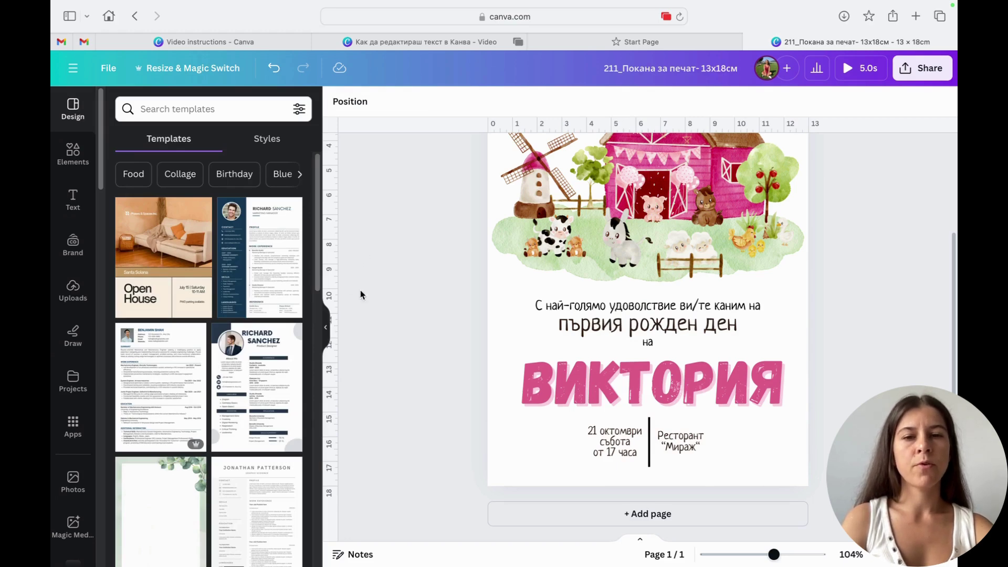
Try Poppins and Glacial Indifference on the opening invitation line, and set its font to Canva Sans.
{"action": "left_click", "coordinate": [567, 306]}
{"action": "left_click", "coordinate": [404, 108]}
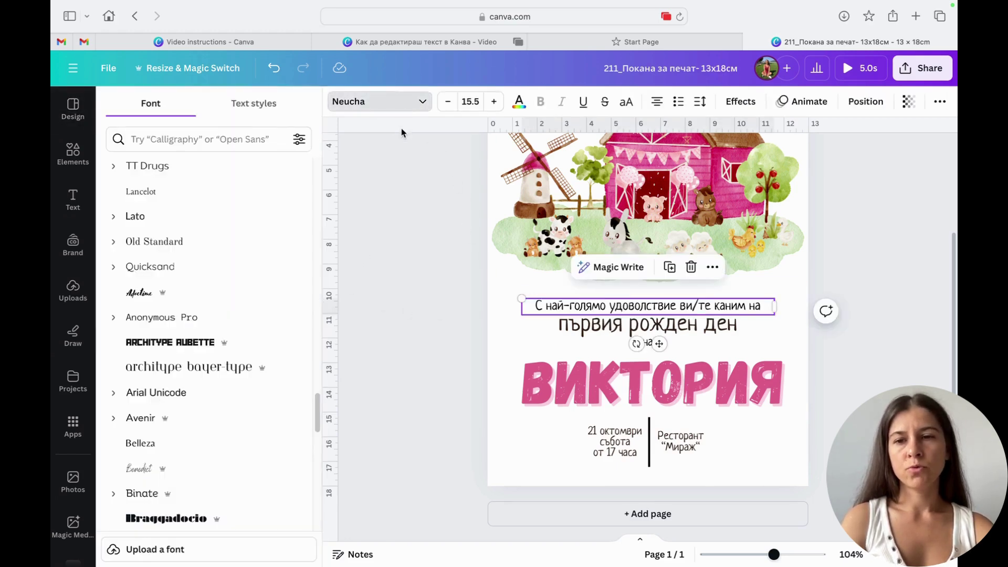
{"action": "scroll", "coordinate": [273, 342], "scroll_direction": "down", "scroll_amount": 10}
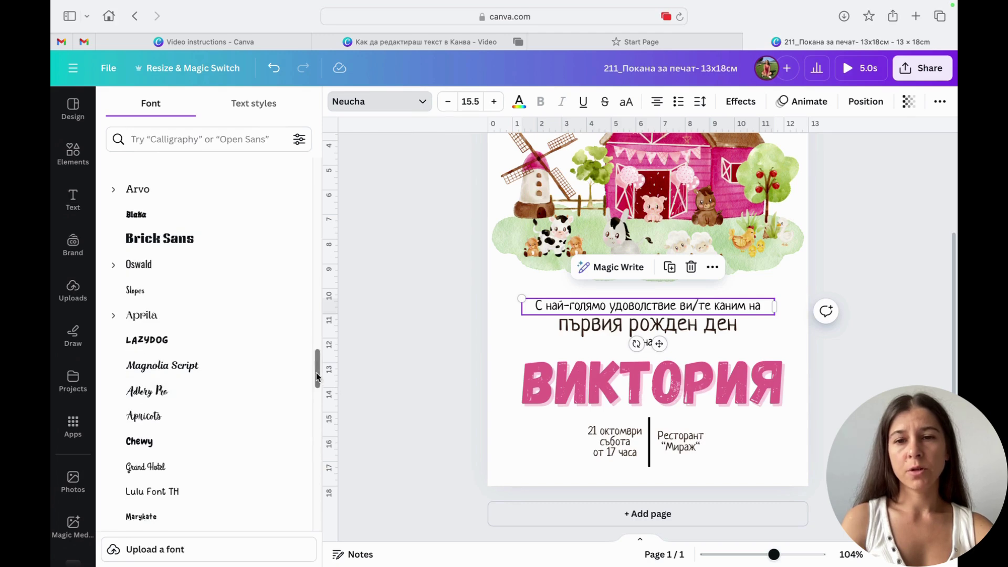
{"action": "left_click_drag", "start_coordinate": [314, 374], "coordinate": [328, 176]}
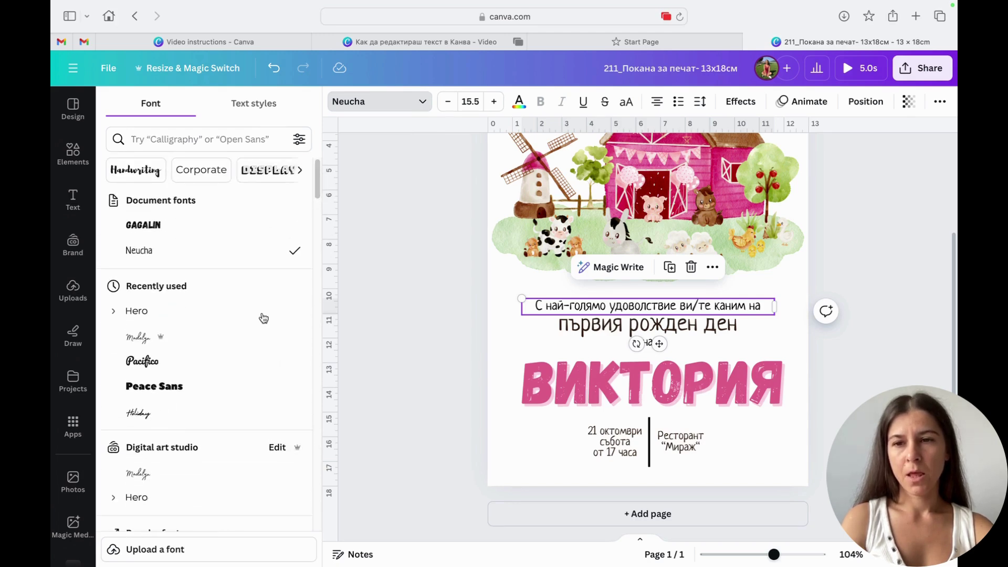
{"action": "scroll", "coordinate": [263, 318], "scroll_direction": "down", "scroll_amount": 5}
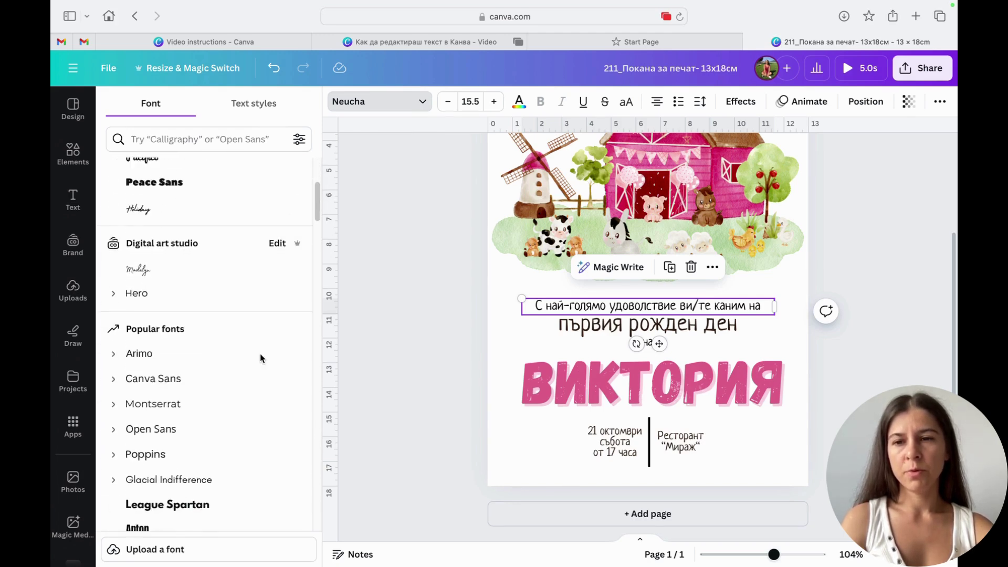
{"action": "scroll", "coordinate": [254, 356], "scroll_direction": "down", "scroll_amount": 1}
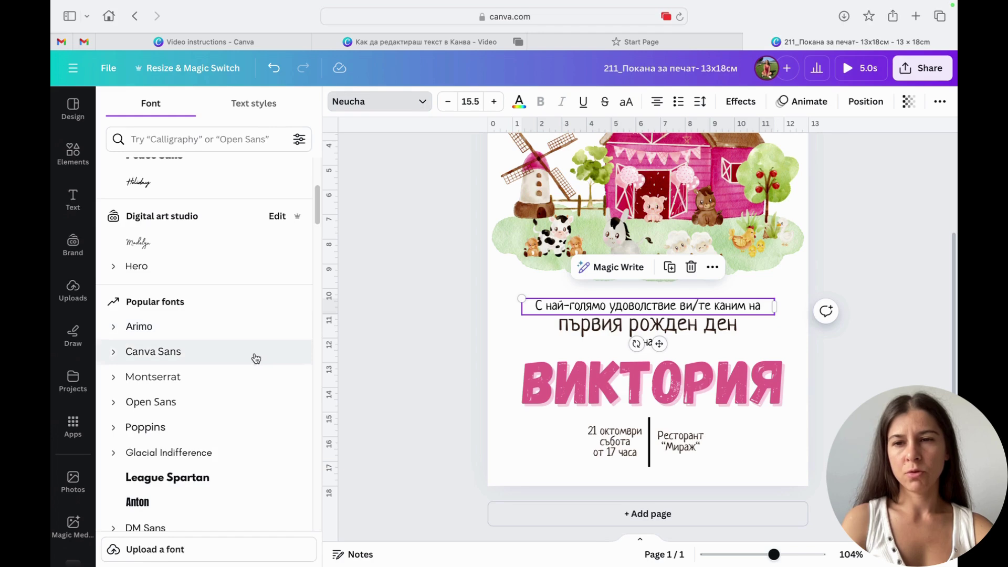
{"action": "left_click", "coordinate": [198, 424]}
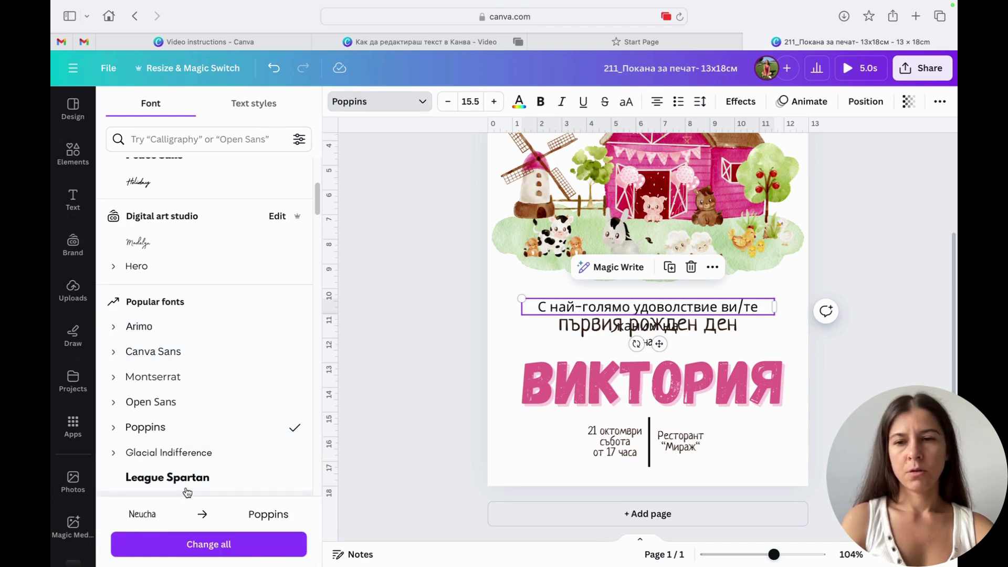
{"action": "left_click", "coordinate": [190, 451]}
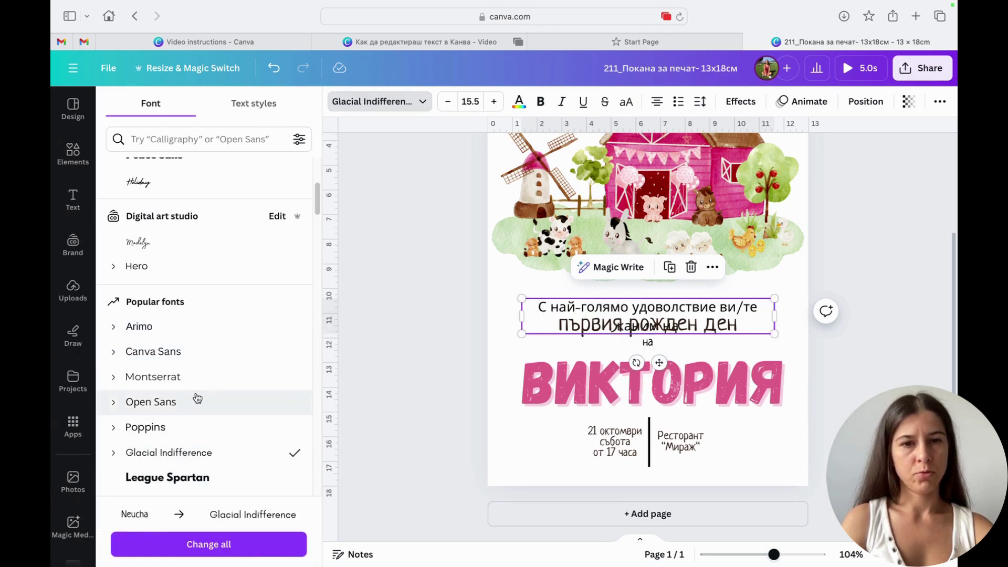
{"action": "left_click", "coordinate": [191, 357]}
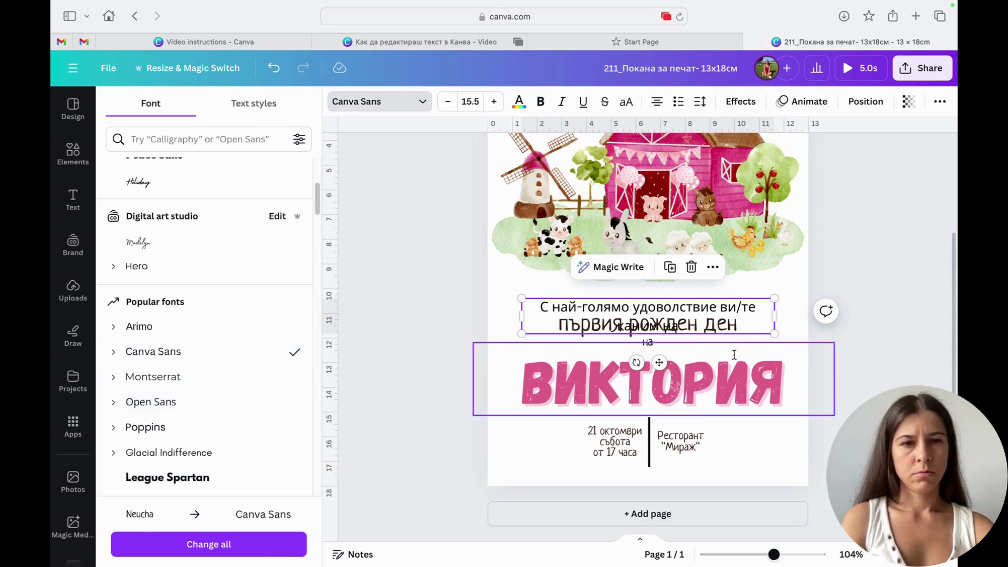
Widen the opening invitation line's text box to about 12.2 cm so it fits on one line, and shift it slightly up and left.
{"action": "left_click_drag", "start_coordinate": [776, 316], "coordinate": [826, 311]}
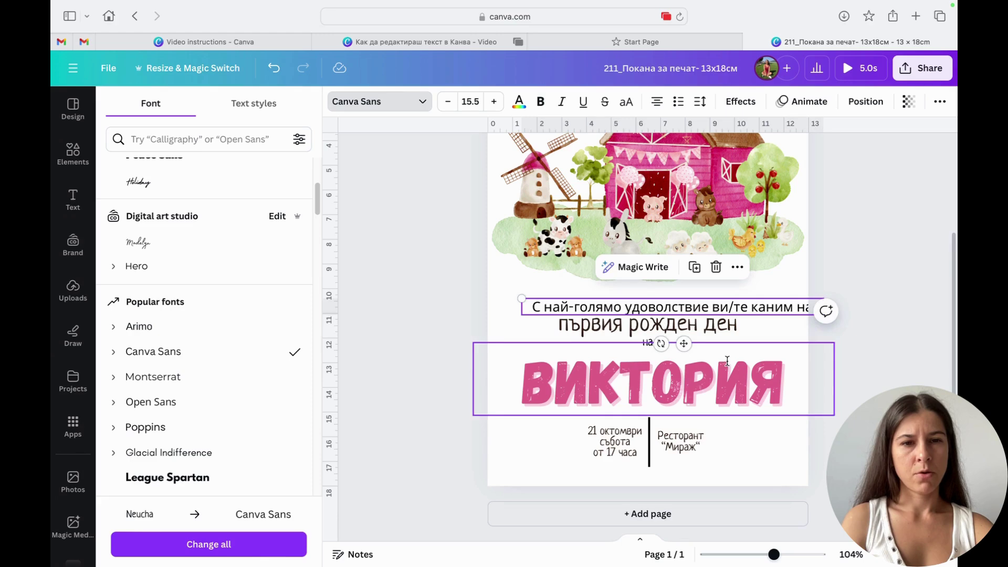
{"action": "left_click_drag", "start_coordinate": [685, 349], "coordinate": [666, 344]}
{"action": "left_click", "coordinate": [874, 314]}
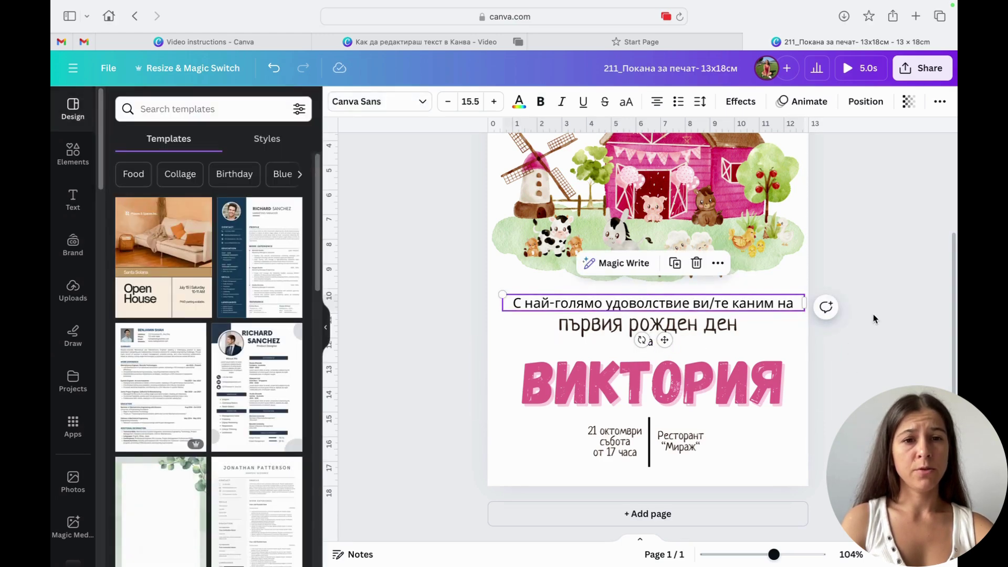
Align the opening invitation line to the horizontal centre of the page and recheck its position after a slight nudge.
{"action": "left_click", "coordinate": [791, 307]}
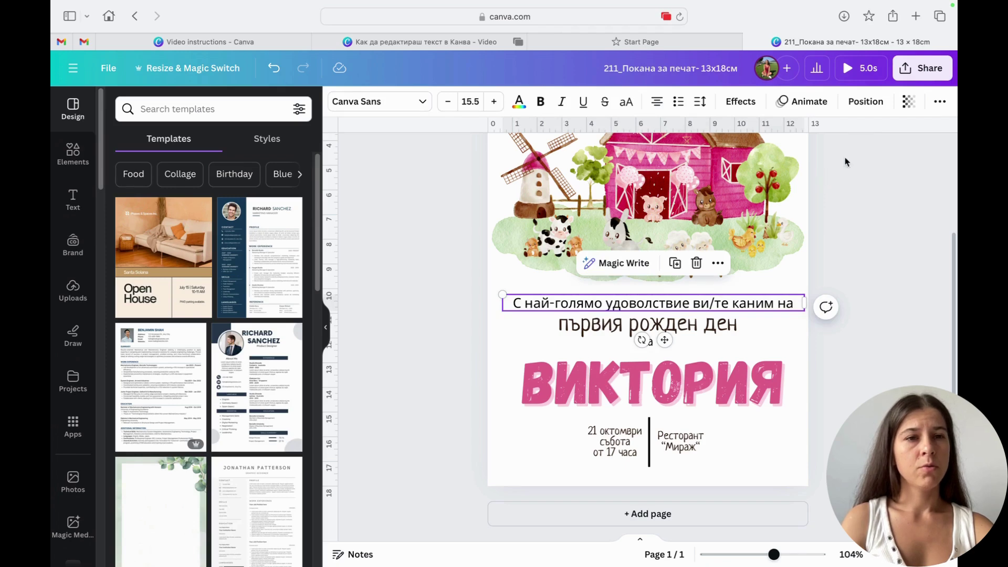
{"action": "left_click", "coordinate": [866, 102]}
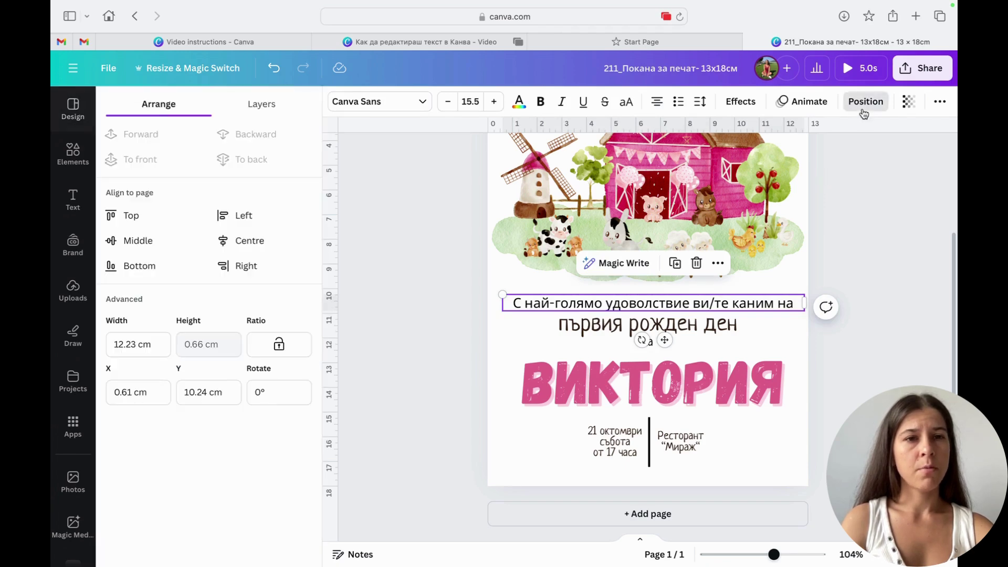
{"action": "left_click", "coordinate": [279, 241]}
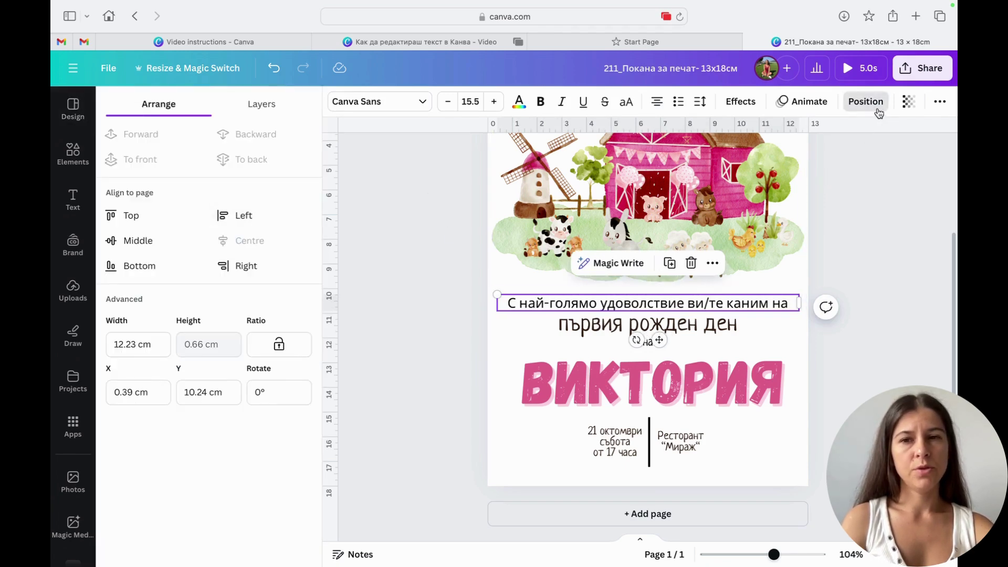
{"action": "left_click", "coordinate": [427, 309]}
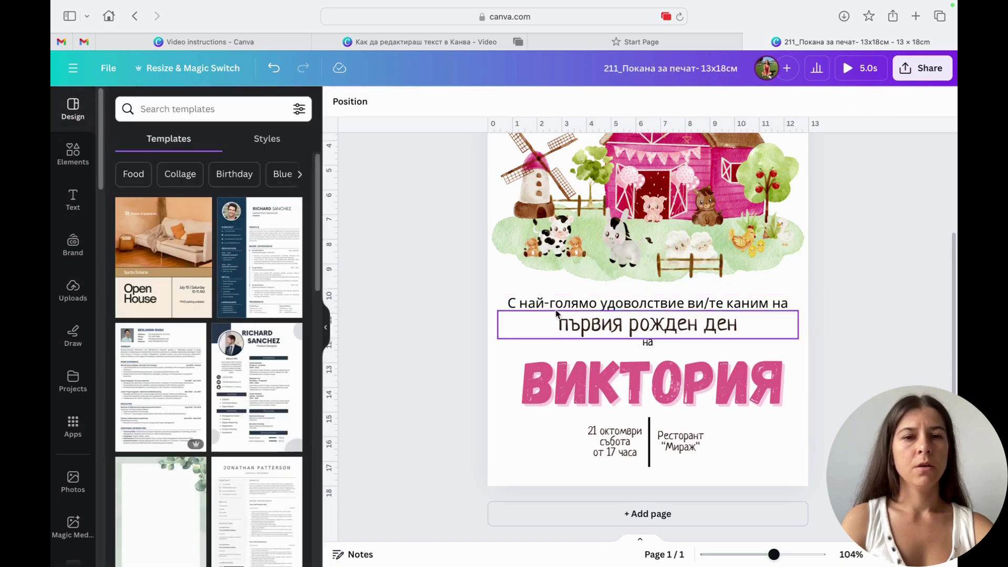
{"action": "left_click_drag", "start_coordinate": [558, 306], "coordinate": [559, 306]}
{"action": "left_click", "coordinate": [865, 103]}
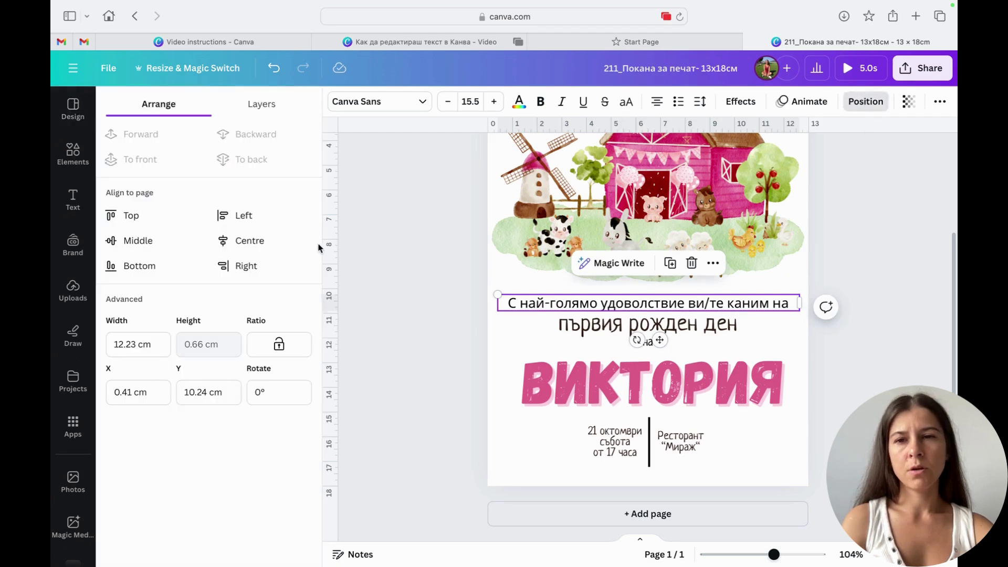
{"action": "left_click", "coordinate": [864, 367]}
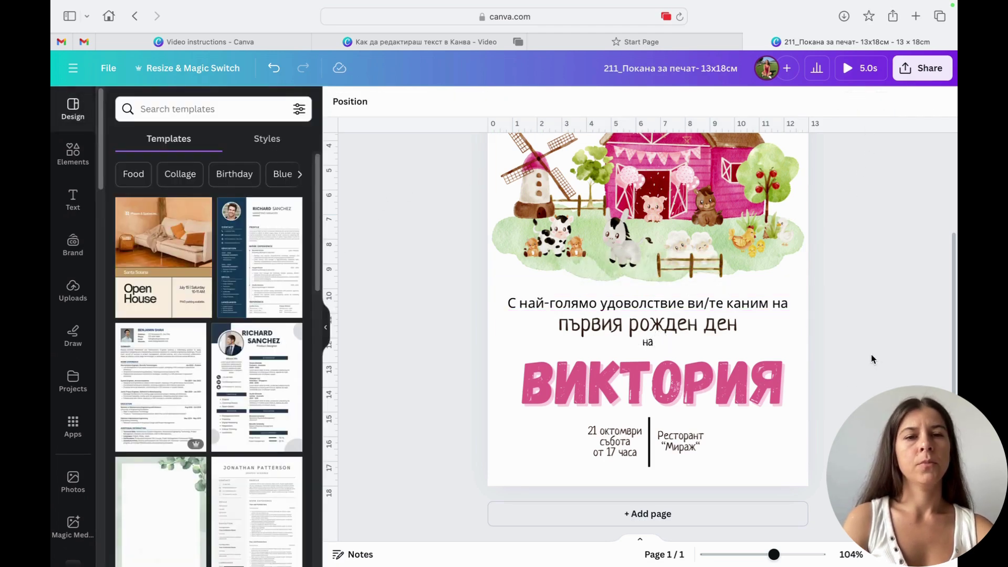
Nudge the large pink name slightly to the left so it sits centred on the page.
{"action": "scroll", "coordinate": [854, 363], "scroll_direction": "up", "scroll_amount": 2}
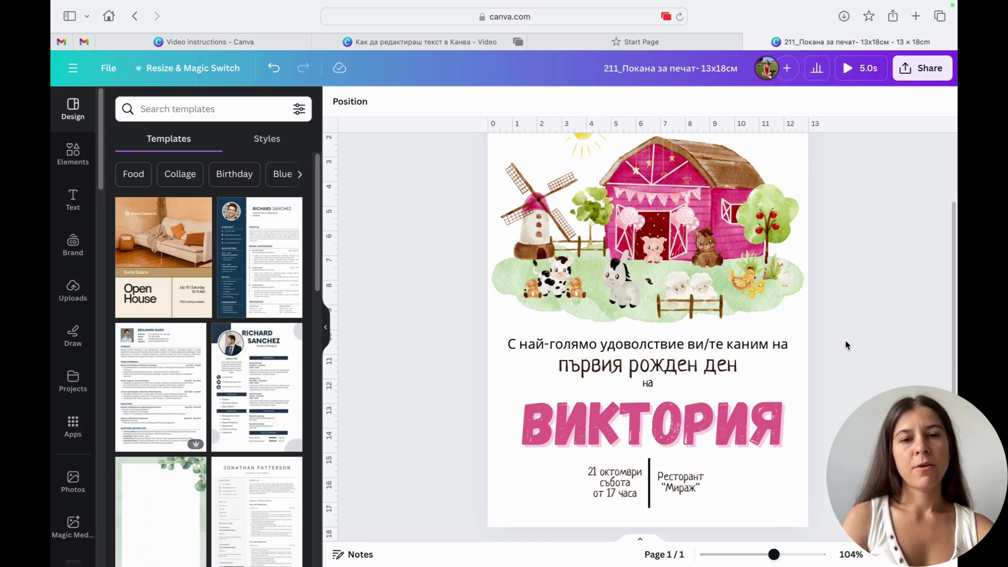
{"action": "left_click_drag", "start_coordinate": [762, 436], "coordinate": [759, 436]}
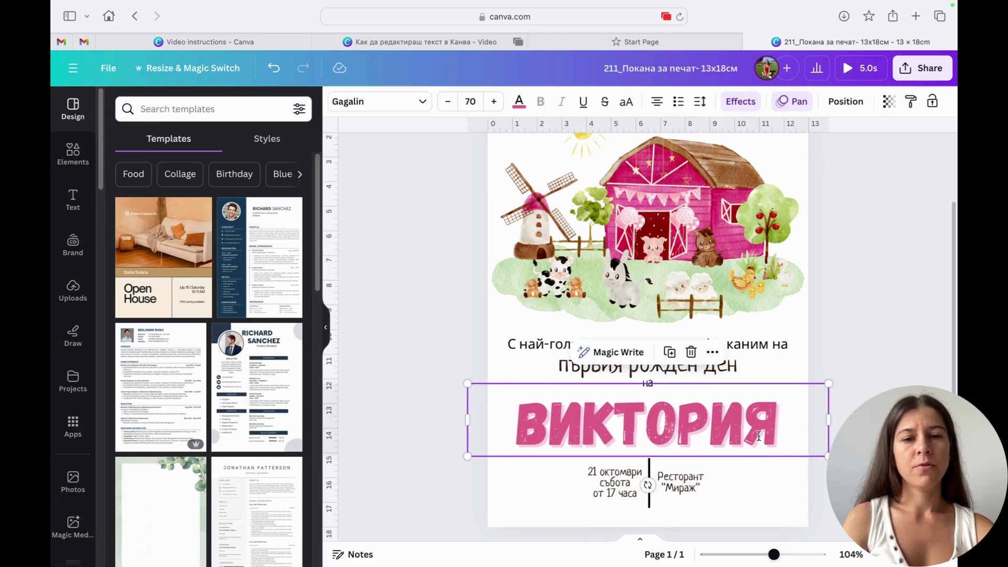
{"action": "left_click", "coordinate": [874, 325]}
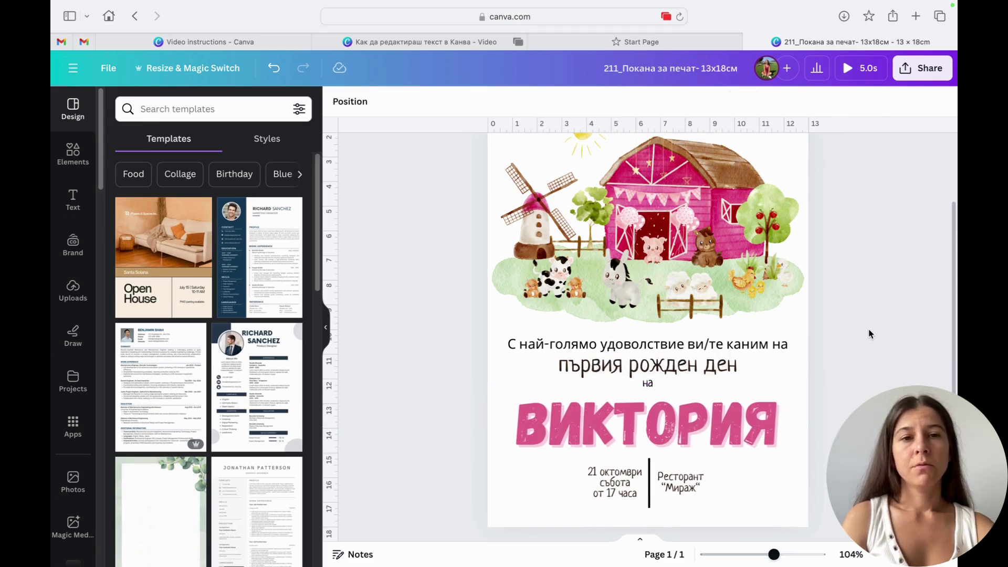